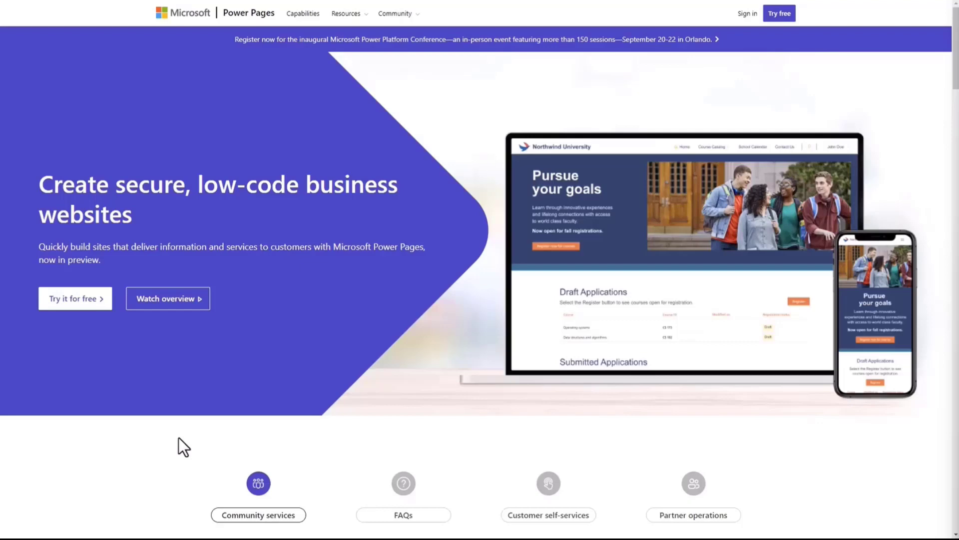
Step: Start the Power Pages 30-day free trial with the work e-mail and the terms accepted
click(75, 299)
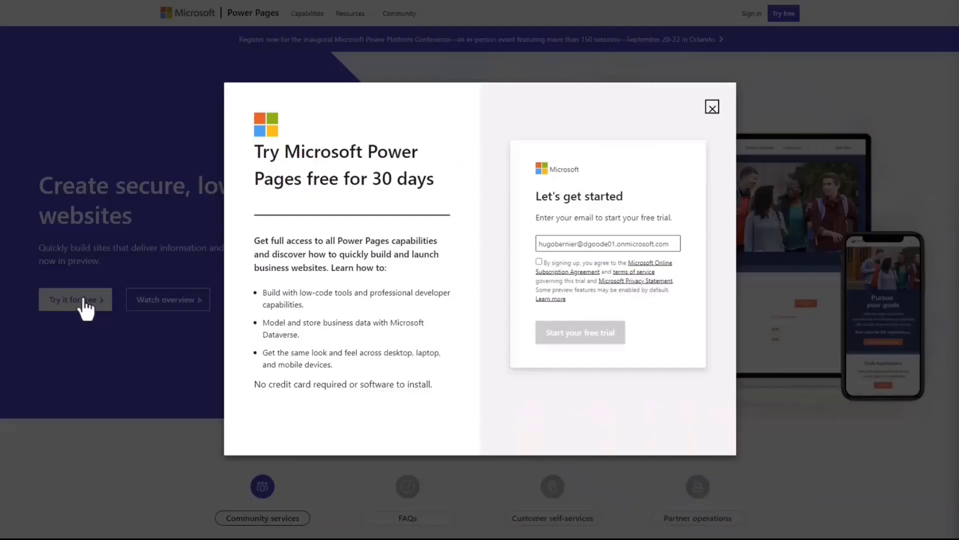
click(578, 244)
key(ctrl+v)
click(539, 261)
click(565, 334)
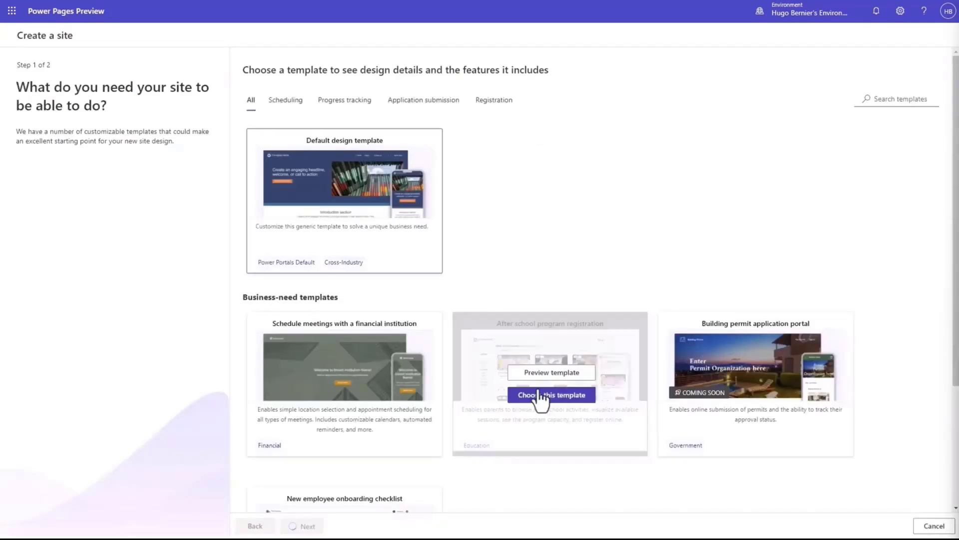
Step: Preview the After school program registration template and choose it for the new site
click(559, 374)
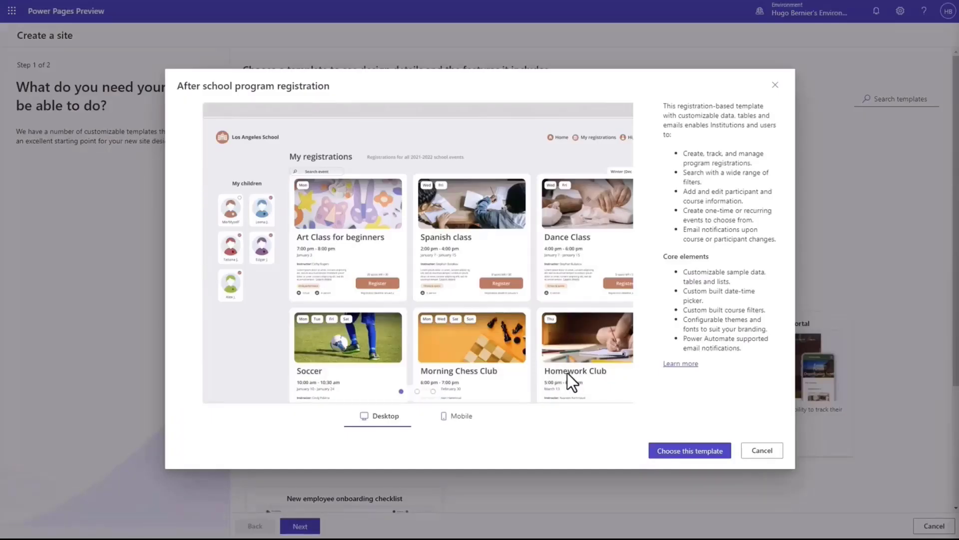
click(693, 451)
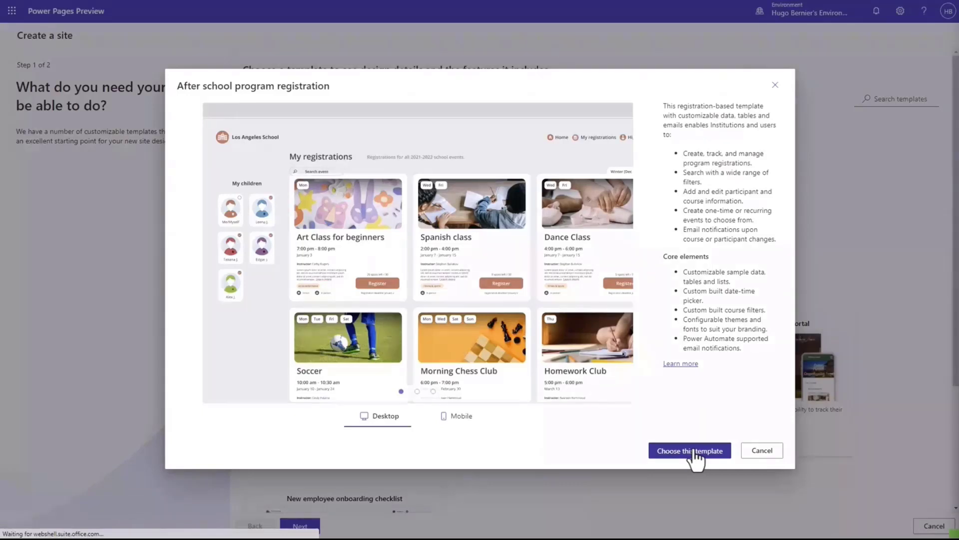
click(693, 451)
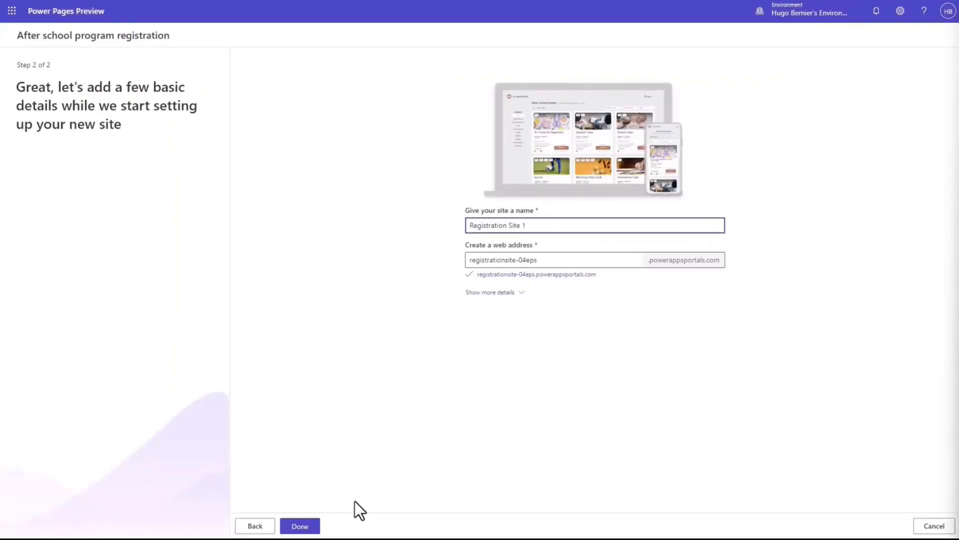
Step: Keep the default name Registration Site 1 and its web address, and finish setup
click(303, 527)
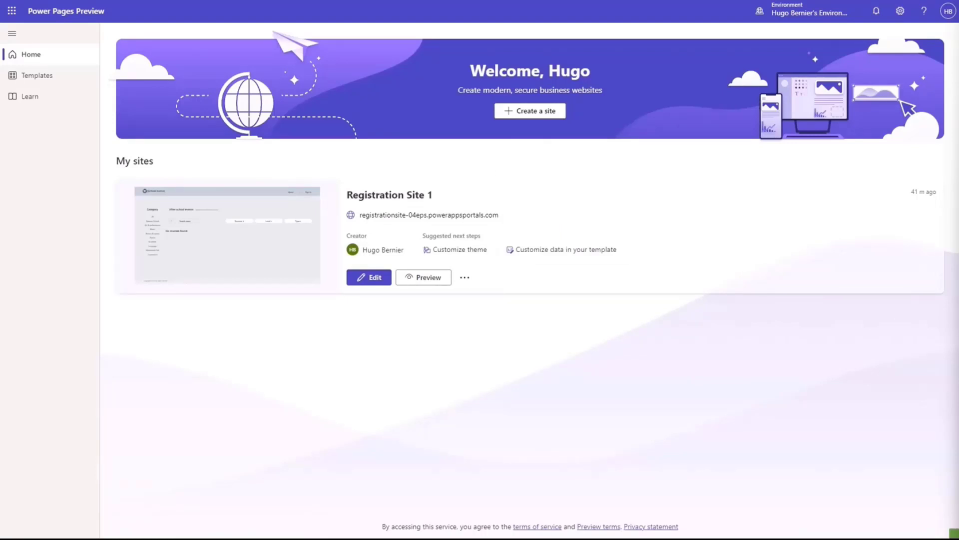
Step: Open Registration Site 1 in the design studio from its My sites card
click(371, 282)
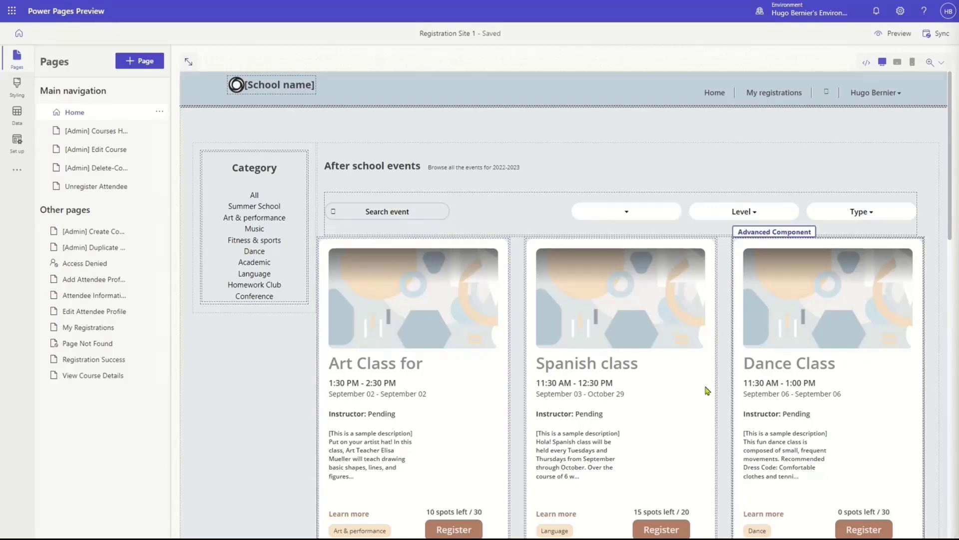
Step: Preview the site at desktop size and filter the events to Fall
click(894, 33)
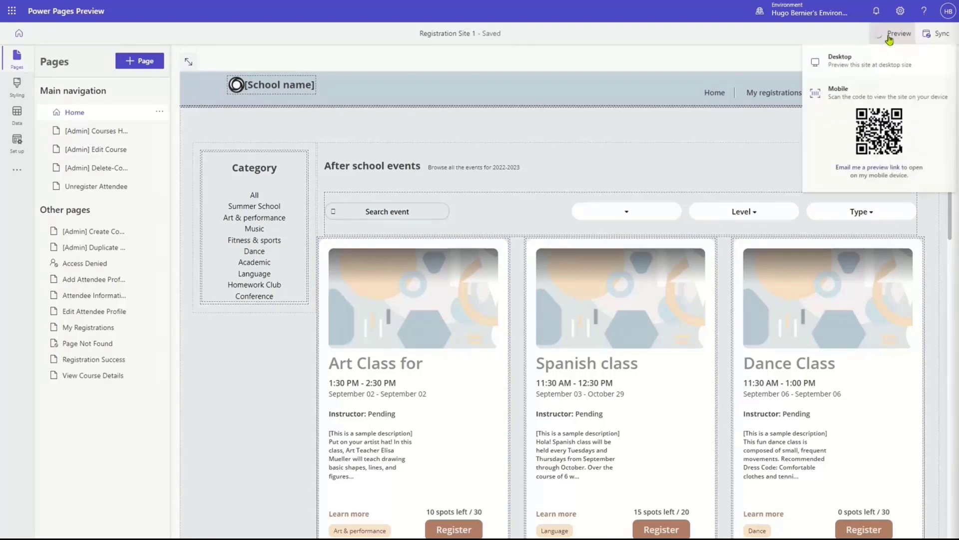
click(868, 65)
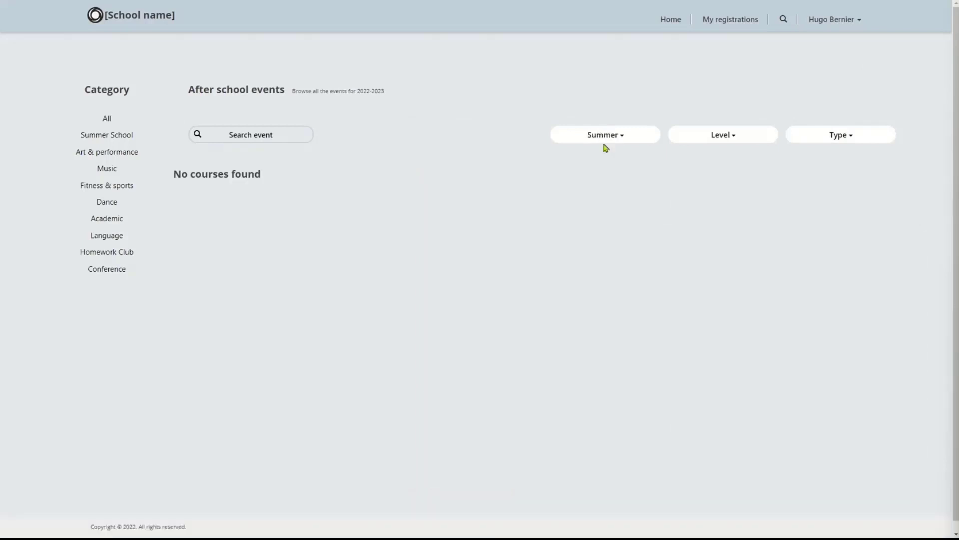
click(606, 139)
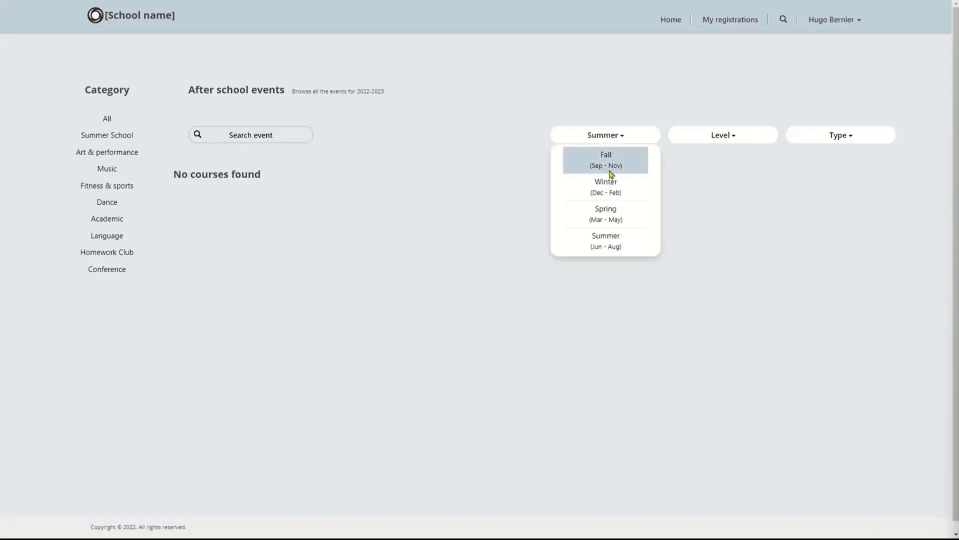
click(618, 160)
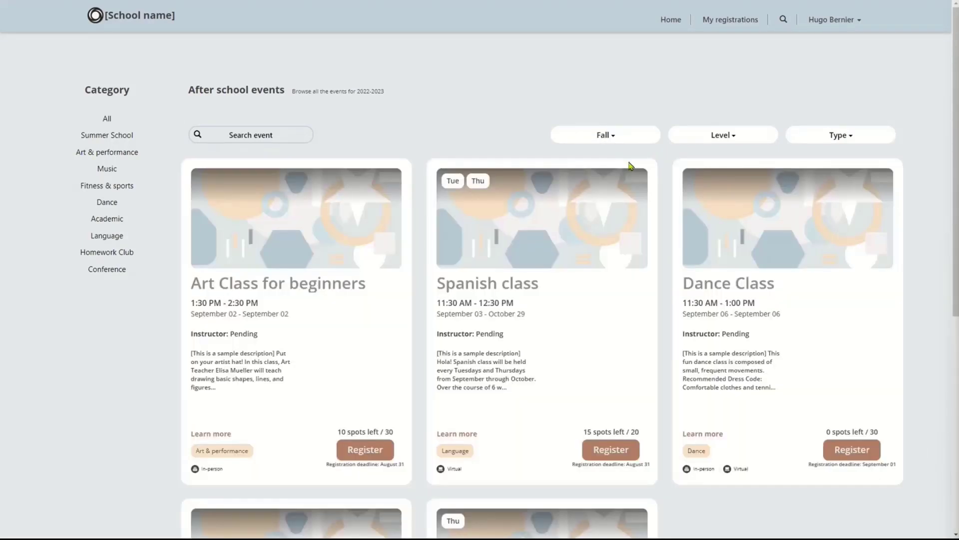
Step: Toggle the In-person type filter on and off, then open Attendees information
click(718, 139)
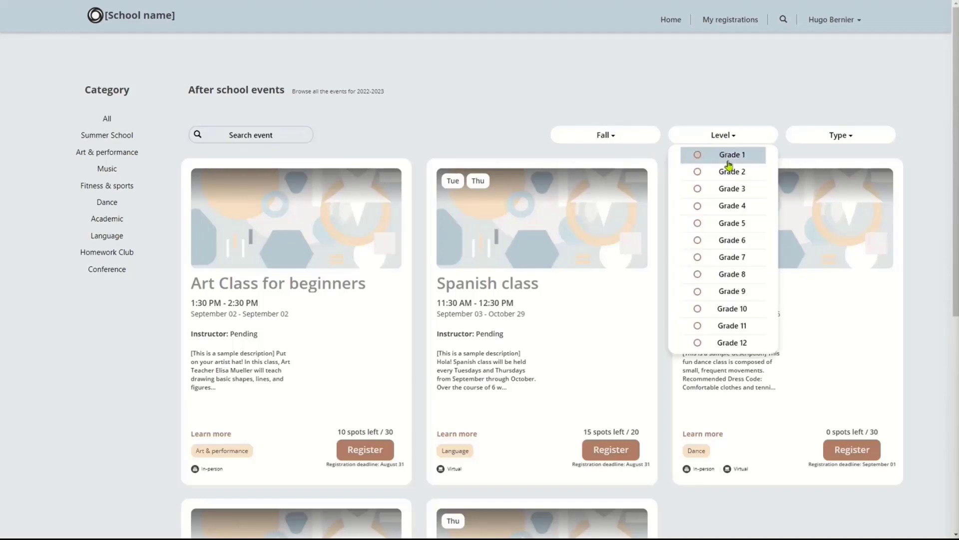
click(855, 134)
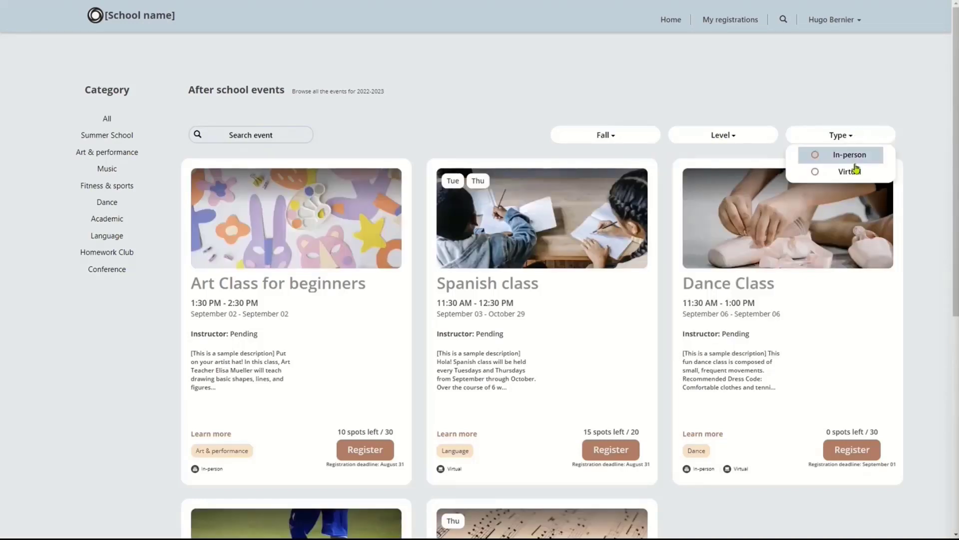
click(862, 160)
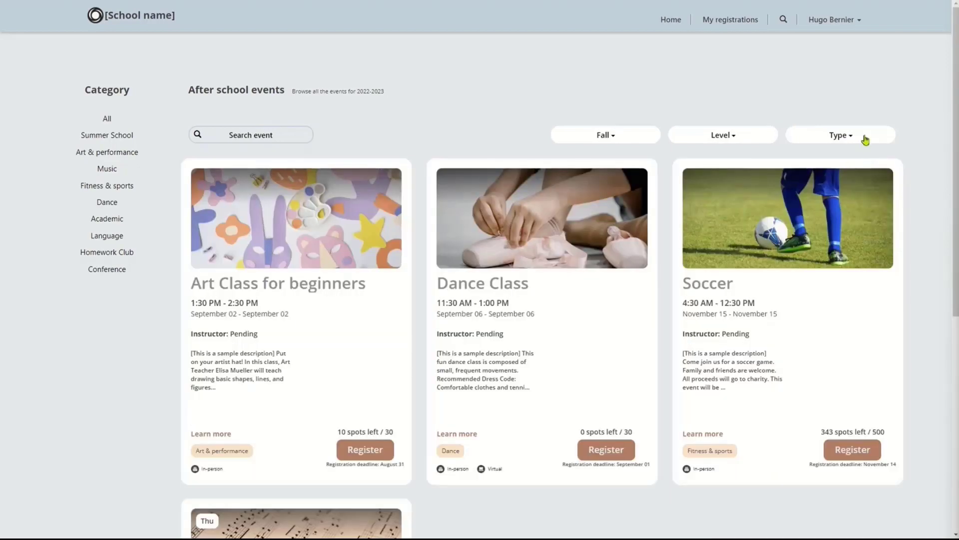
click(866, 141)
click(853, 158)
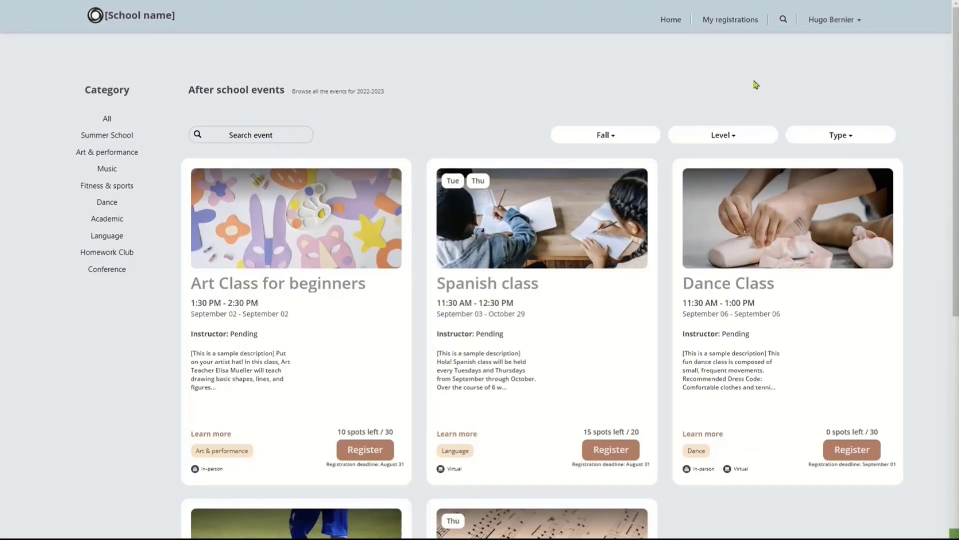
click(836, 29)
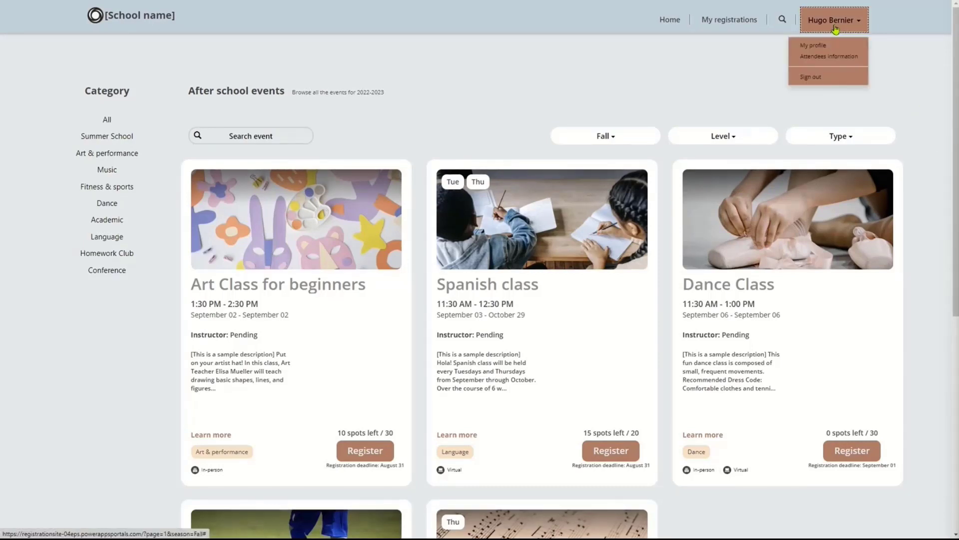
click(808, 59)
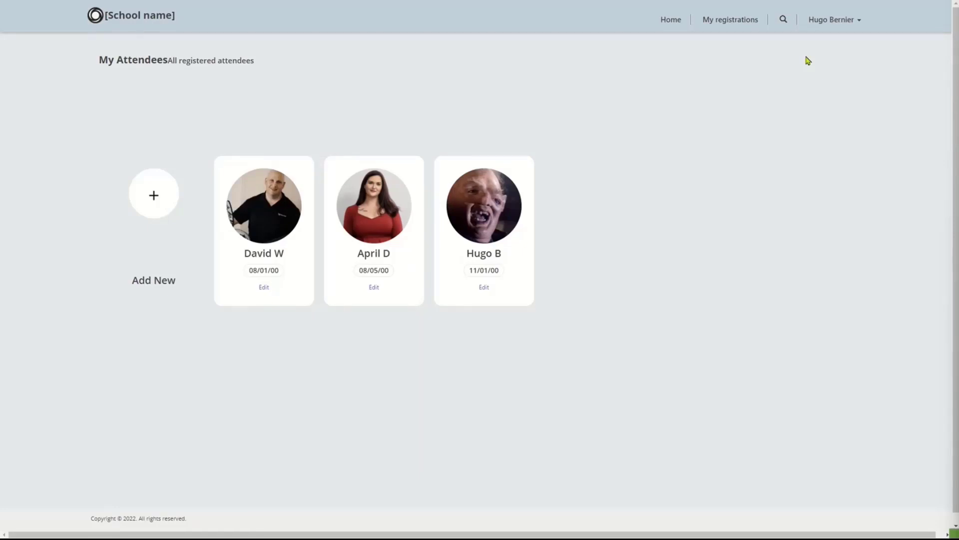
Step: Look at the Create course form, then go back to the My courses list
mouse_move(808, 4)
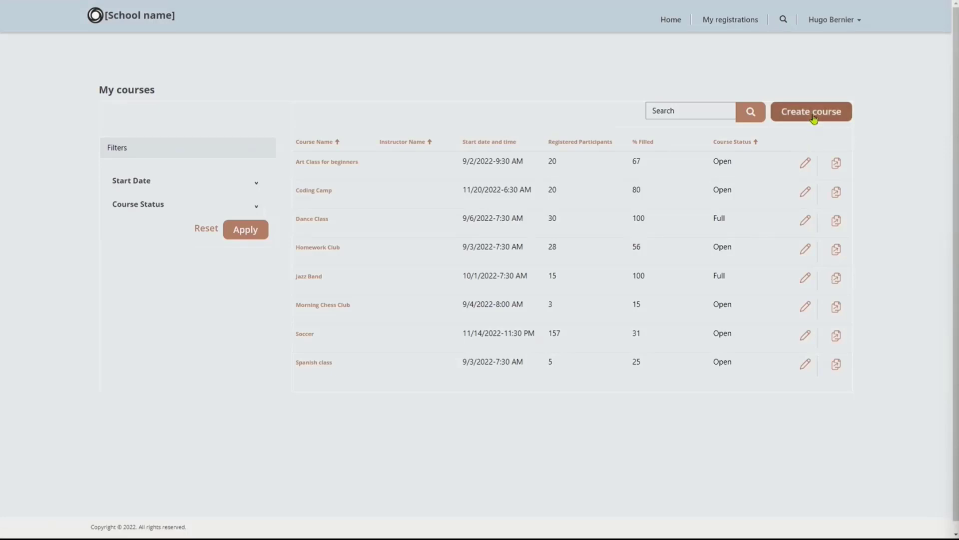
click(811, 112)
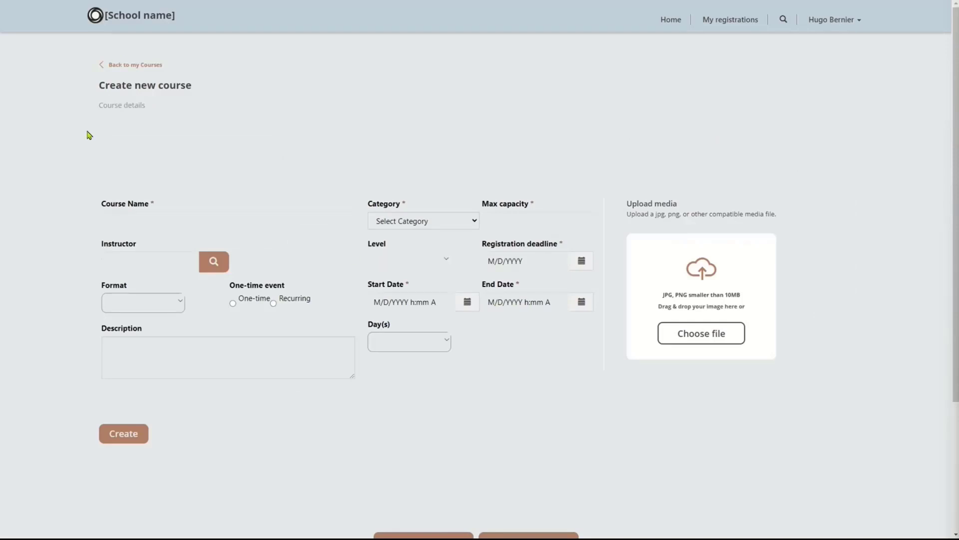
click(116, 65)
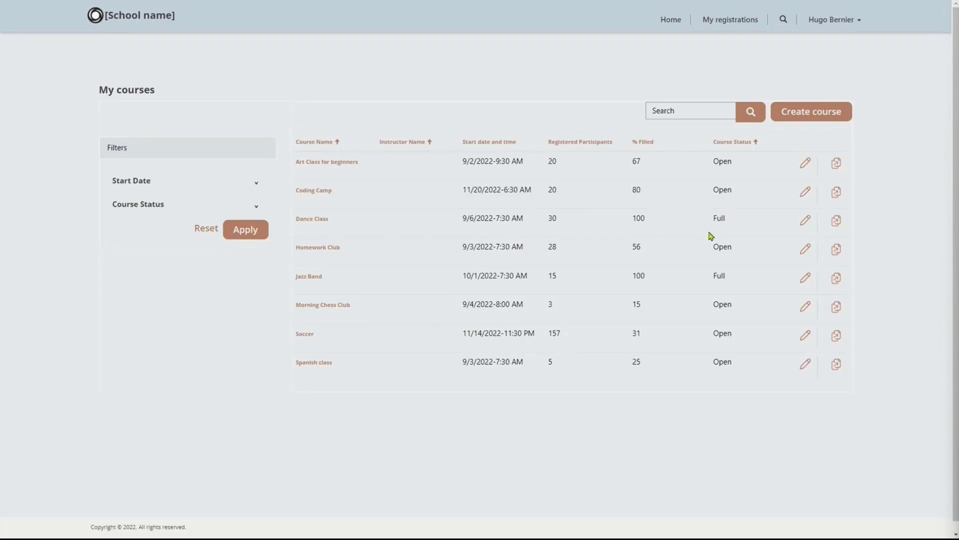
Step: Back in the studio, open the Data workspace and show the Course table's rows
mouse_move(142, 4)
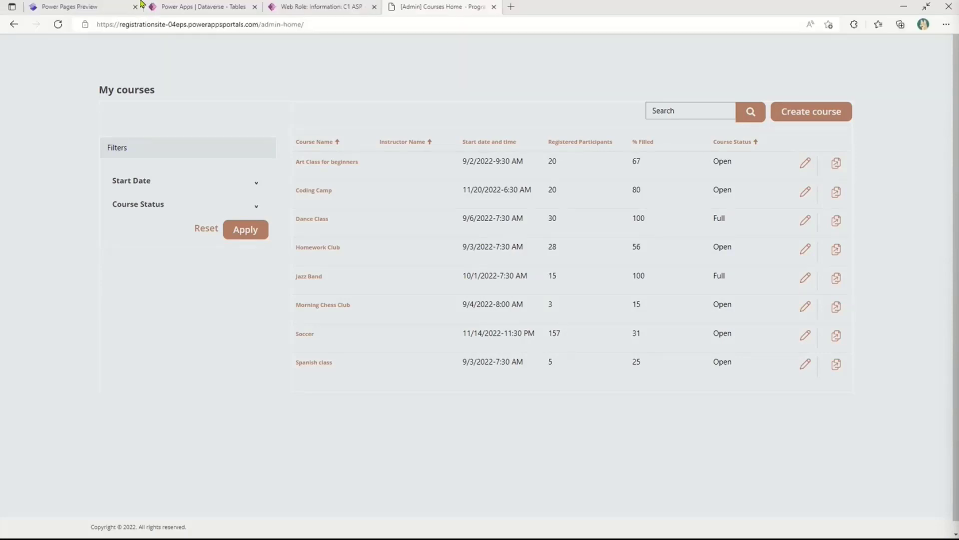
click(82, 6)
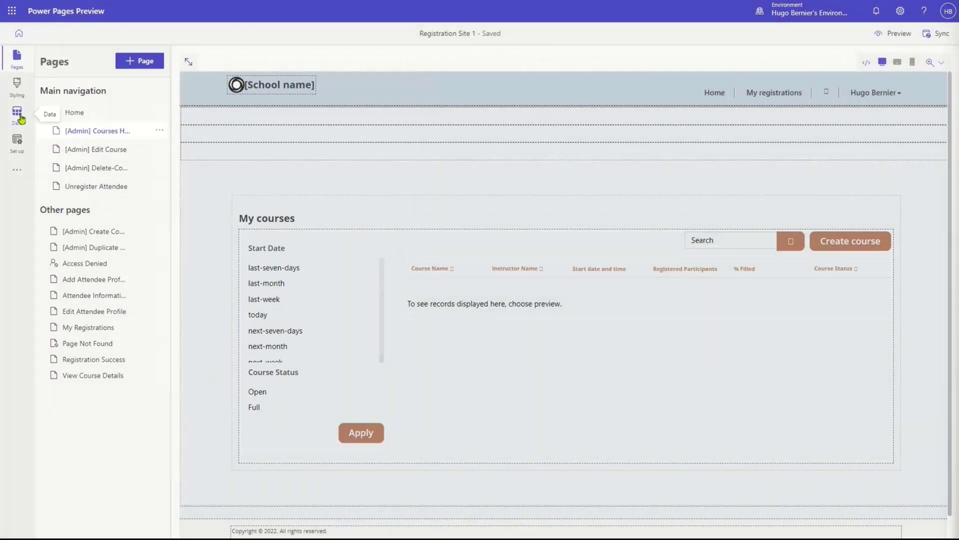
click(18, 114)
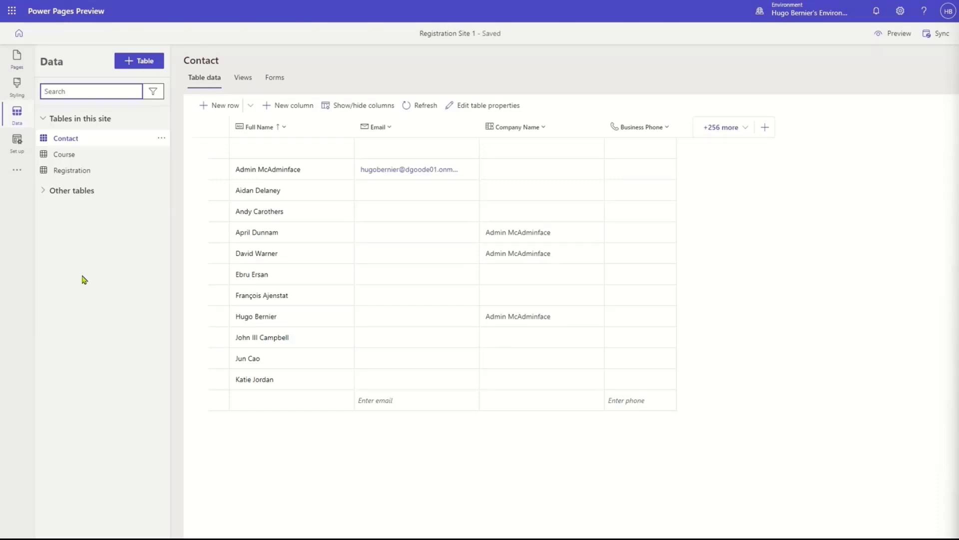
click(98, 157)
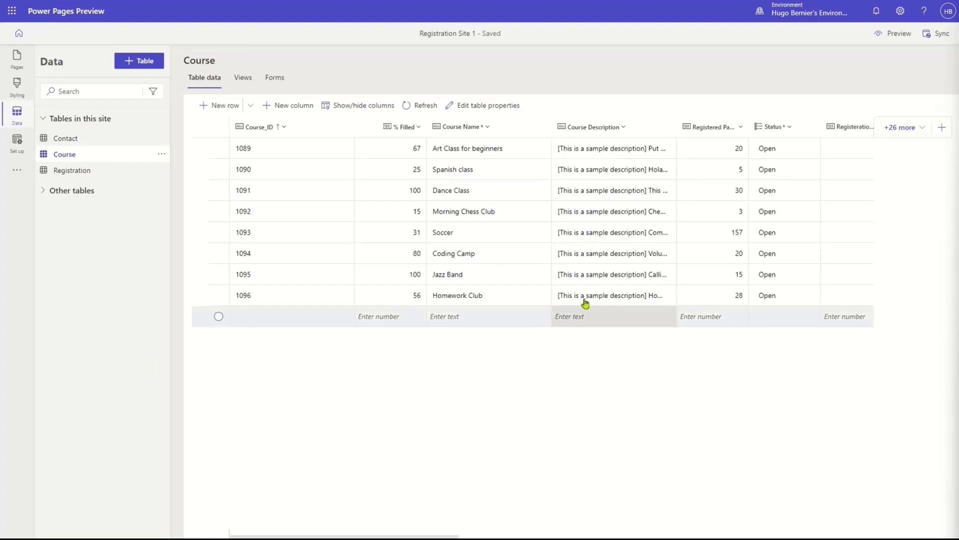
Step: Browse the Course columns and Registration table, then open the Course table's Views
click(901, 128)
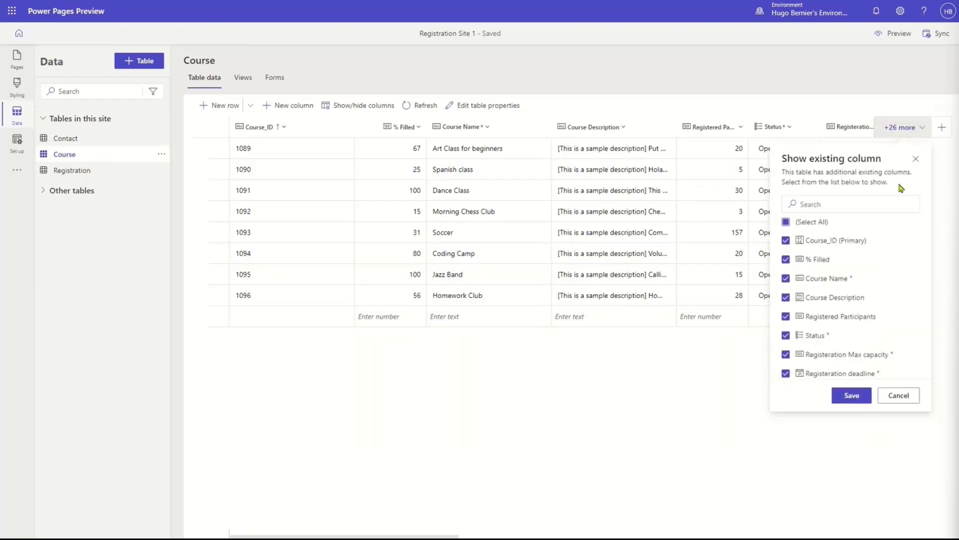
click(902, 398)
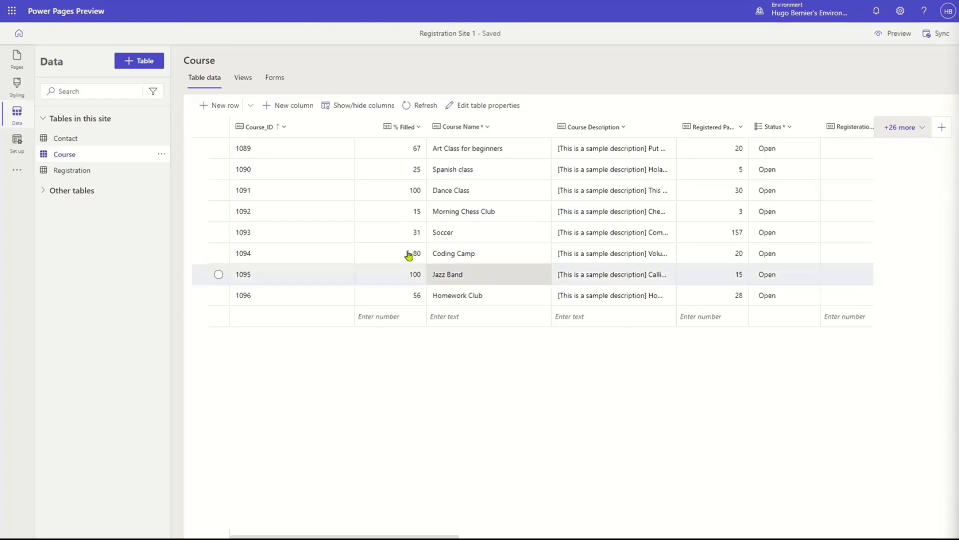
click(81, 175)
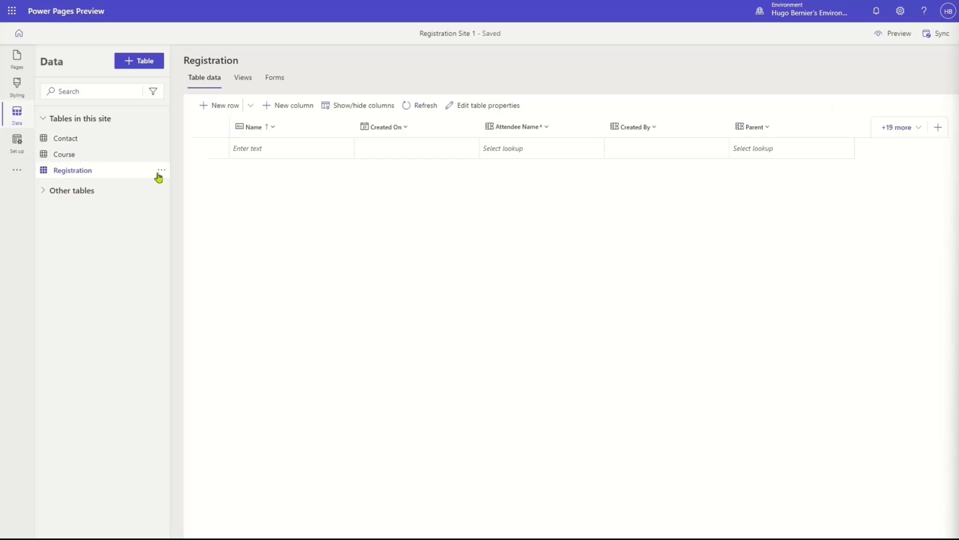
click(77, 159)
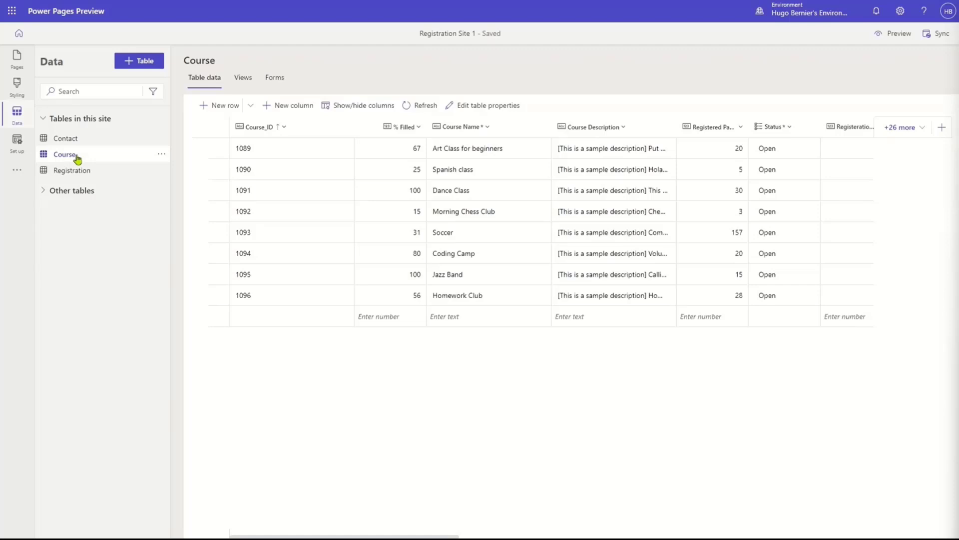
click(245, 85)
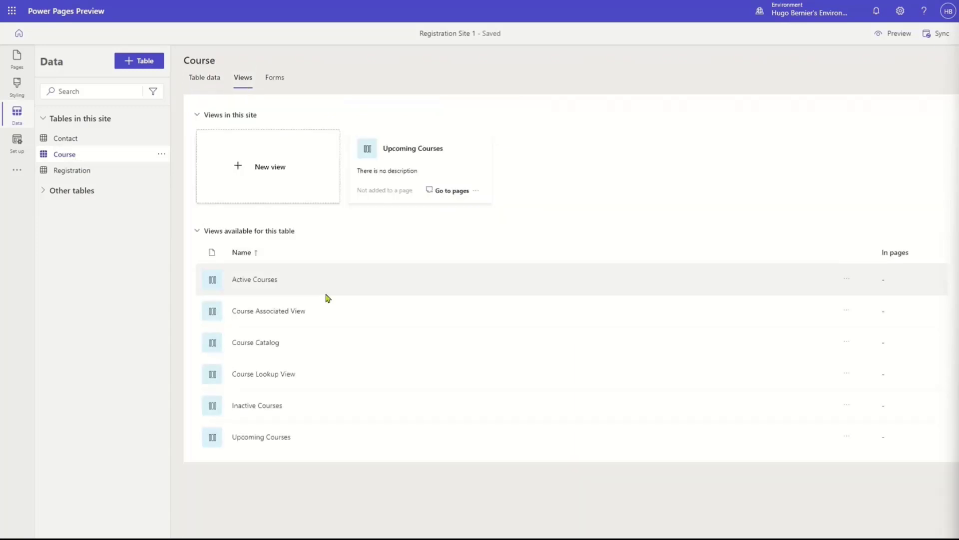
Step: Inspect the Upcoming Courses view, then show the Course table's forms
click(419, 176)
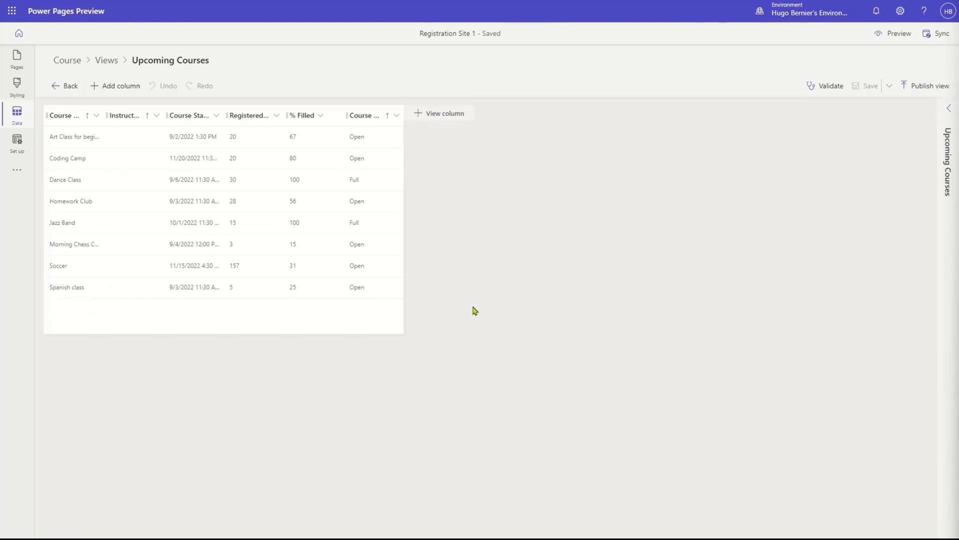
click(70, 87)
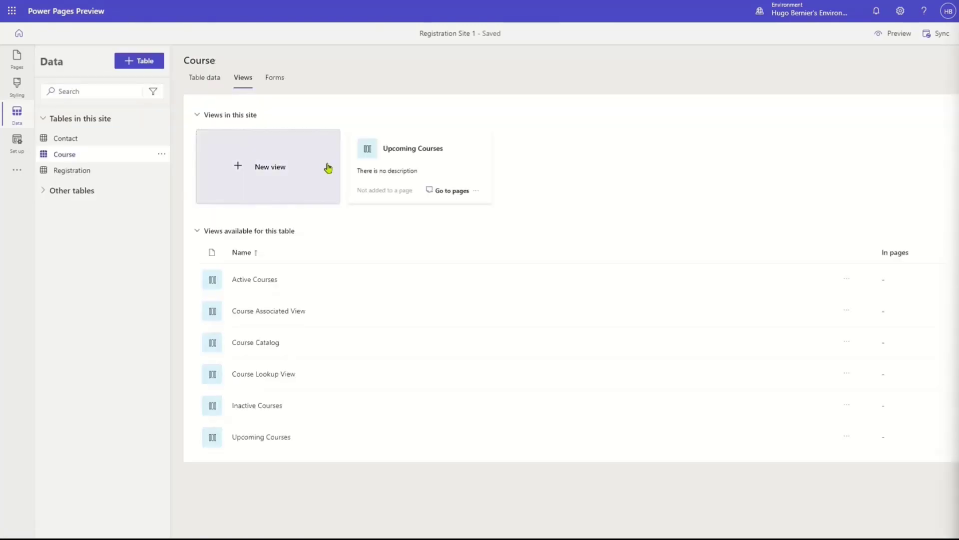
click(275, 78)
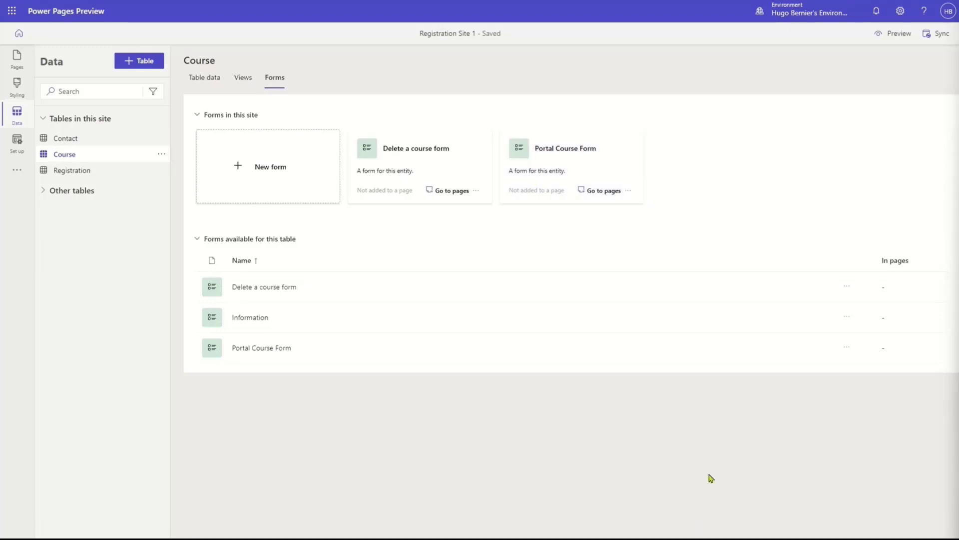
Step: Create a table named Location with the plural name Locations
click(129, 64)
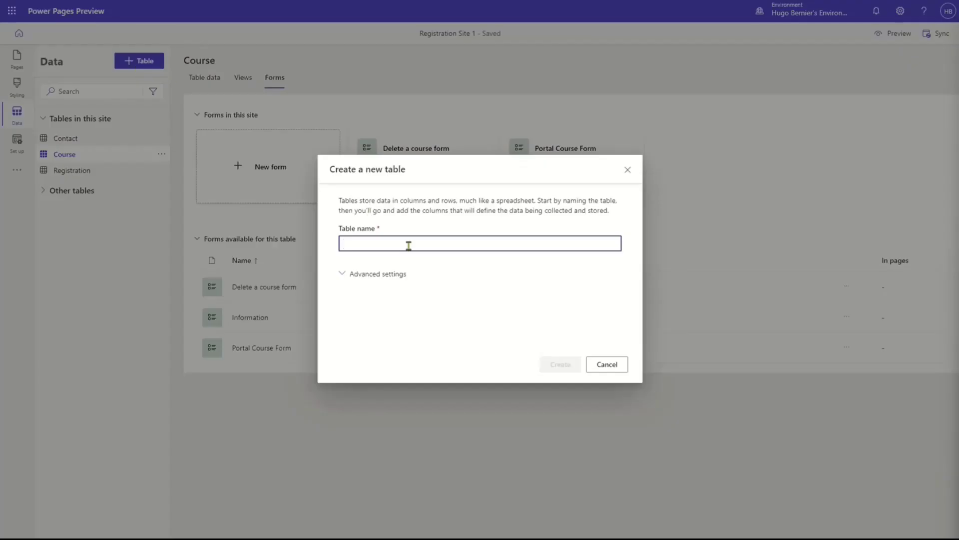
text(L)
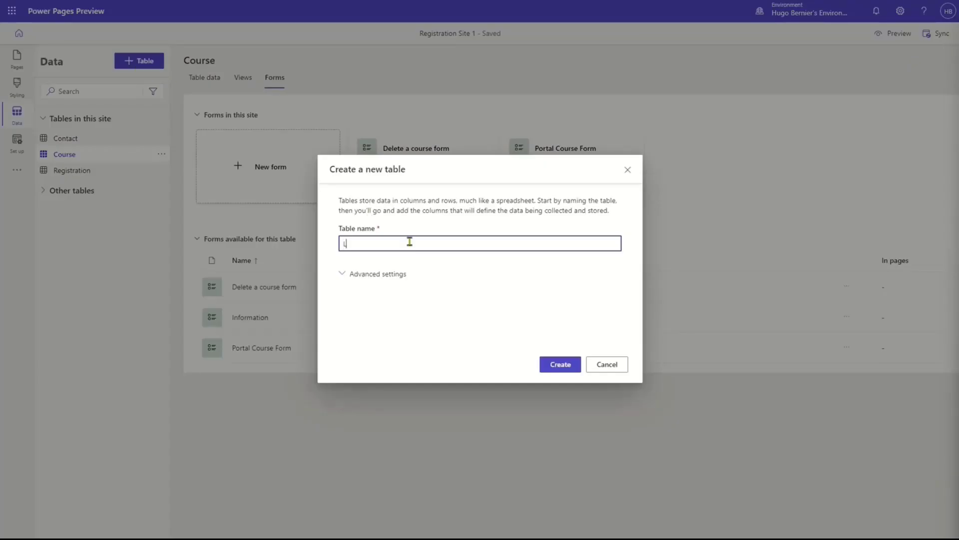
text(ocation)
click(397, 274)
click(416, 308)
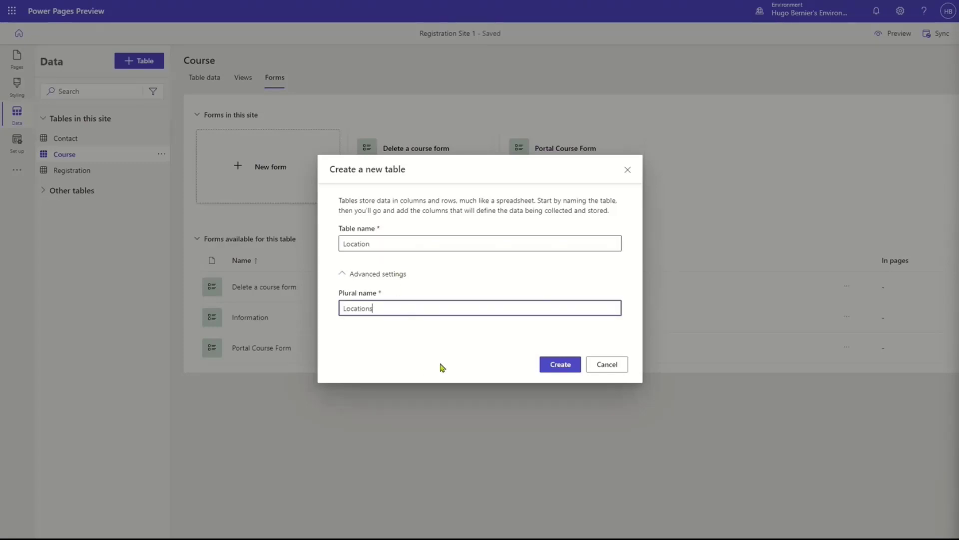
click(552, 366)
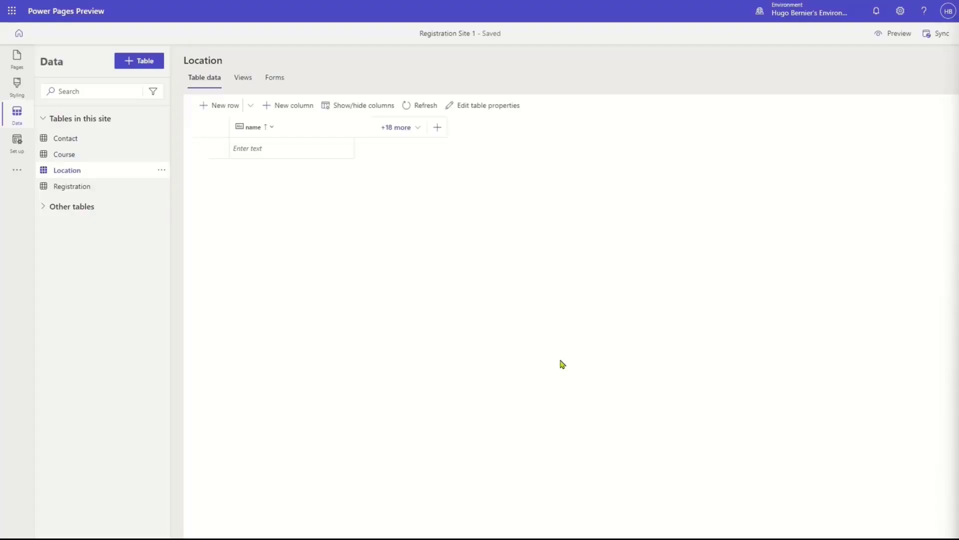
Step: Enter Seattle and Vancouver as the first two Location rows
click(302, 148)
click(302, 148)
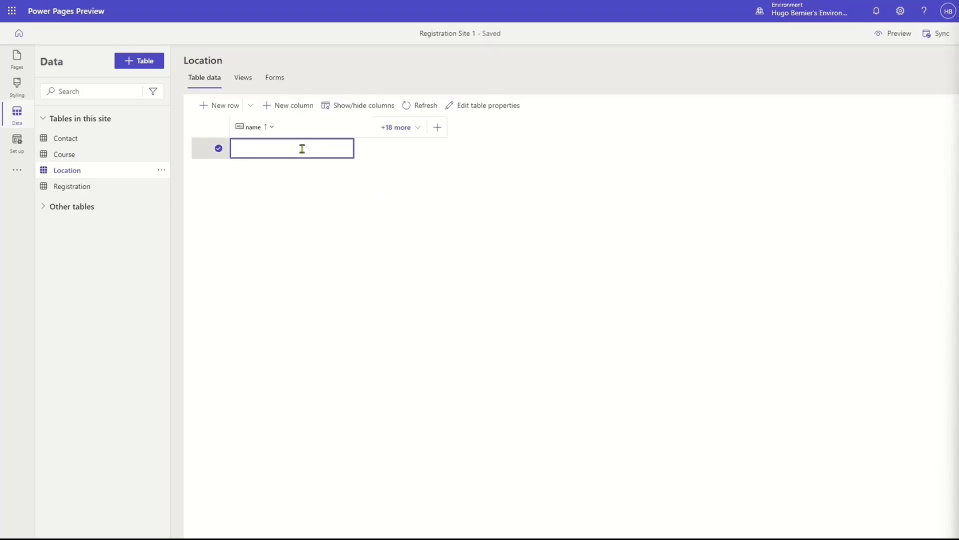
text(Seattle)
click(289, 168)
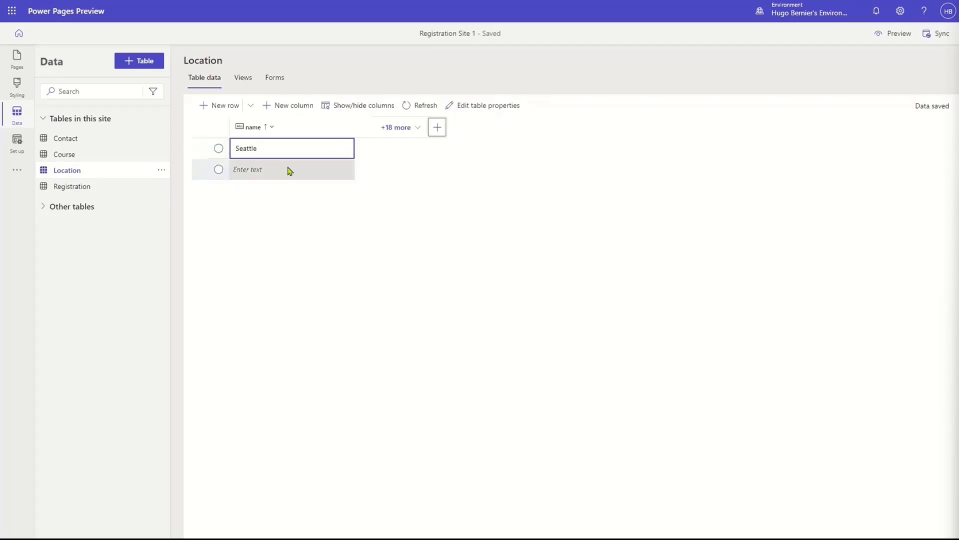
click(288, 169)
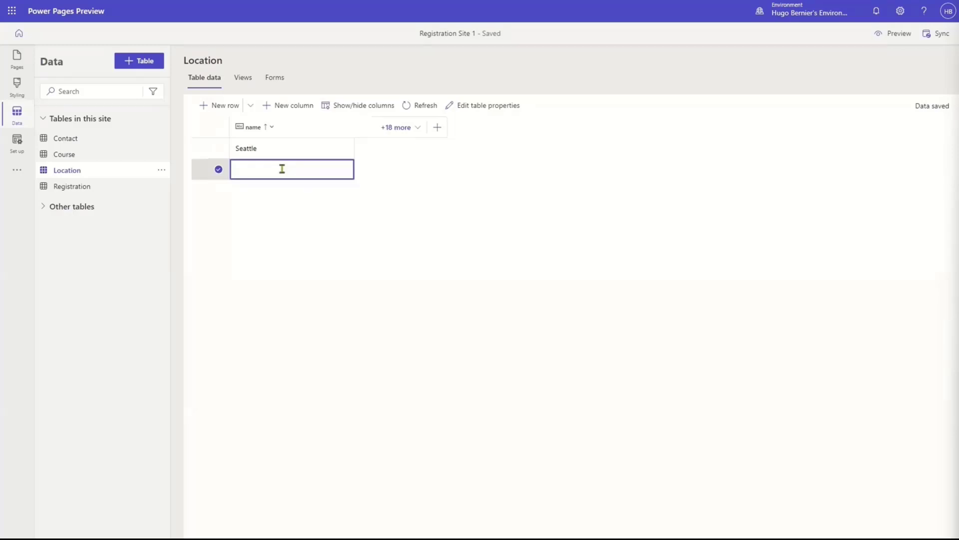
text(Vancouver)
key(Return)
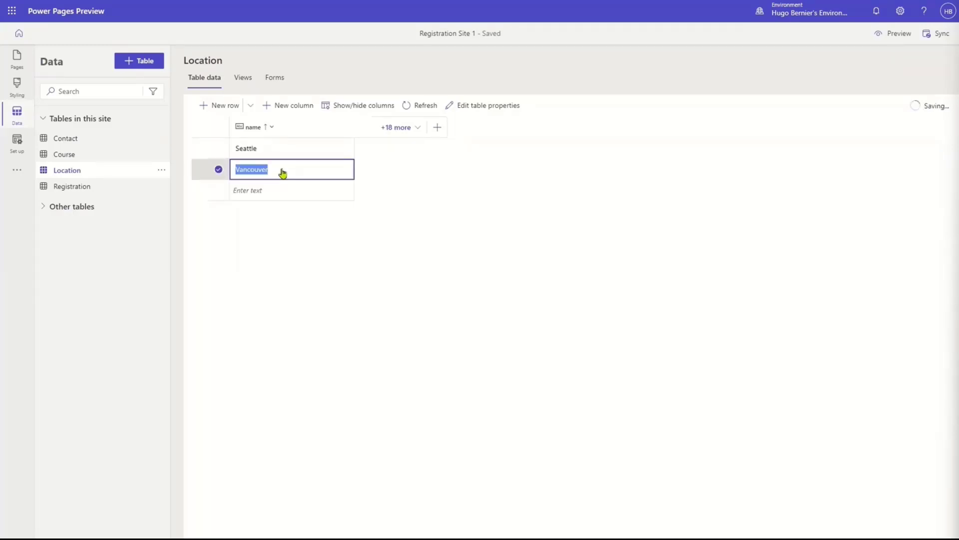
Step: Add Toronto and Singapore as further Location rows
click(290, 193)
click(289, 189)
text(Toronto)
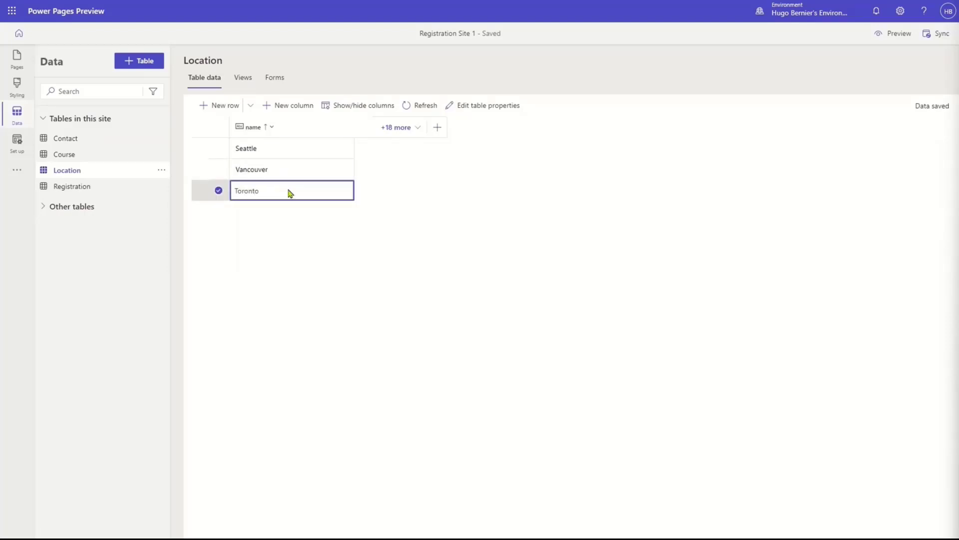
key(Return)
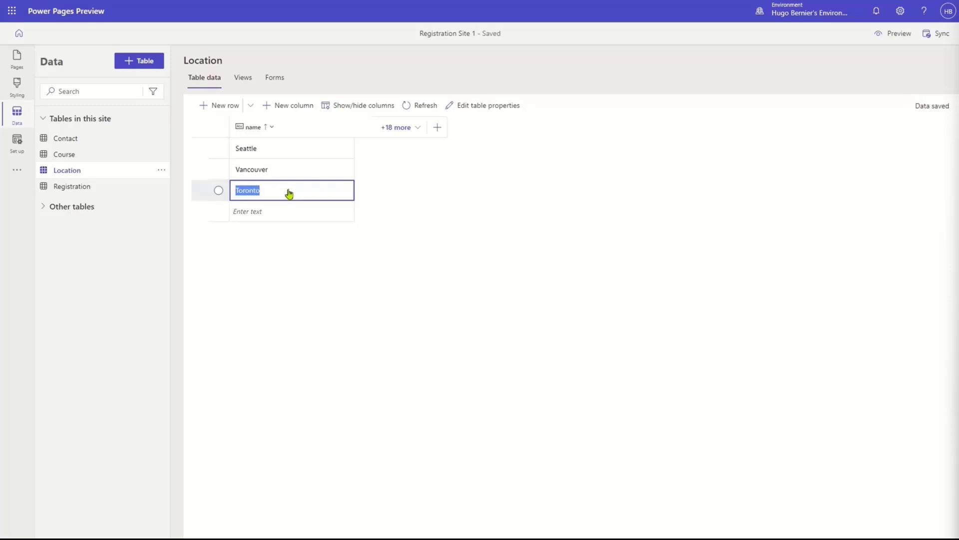
click(284, 206)
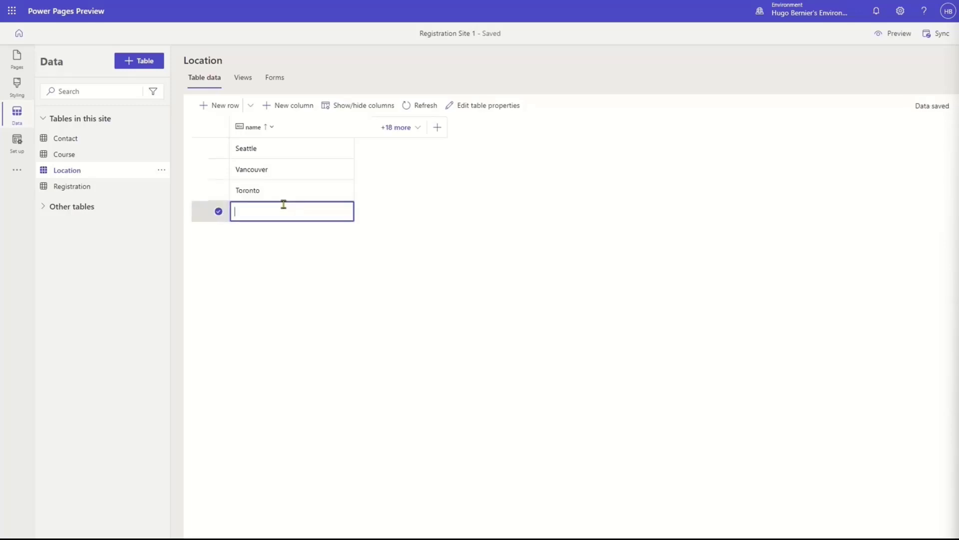
text(Singapore)
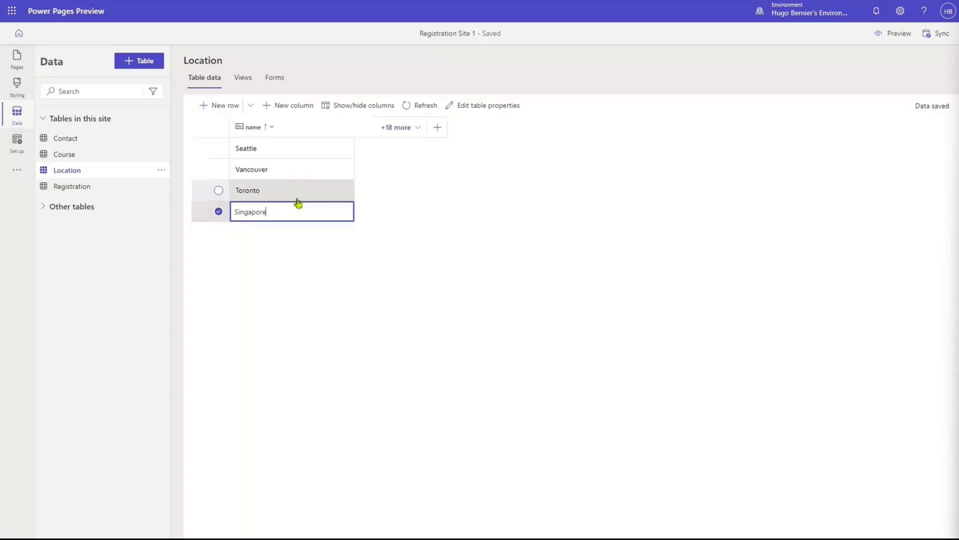
click(311, 198)
click(311, 197)
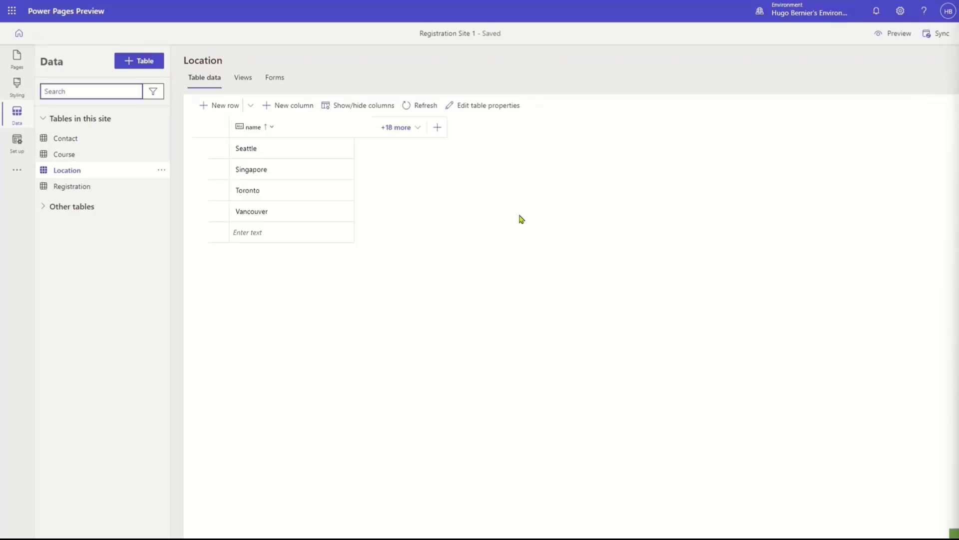
Step: Create a new blank page named 'Locations' and keep it in the main navigation
click(13, 59)
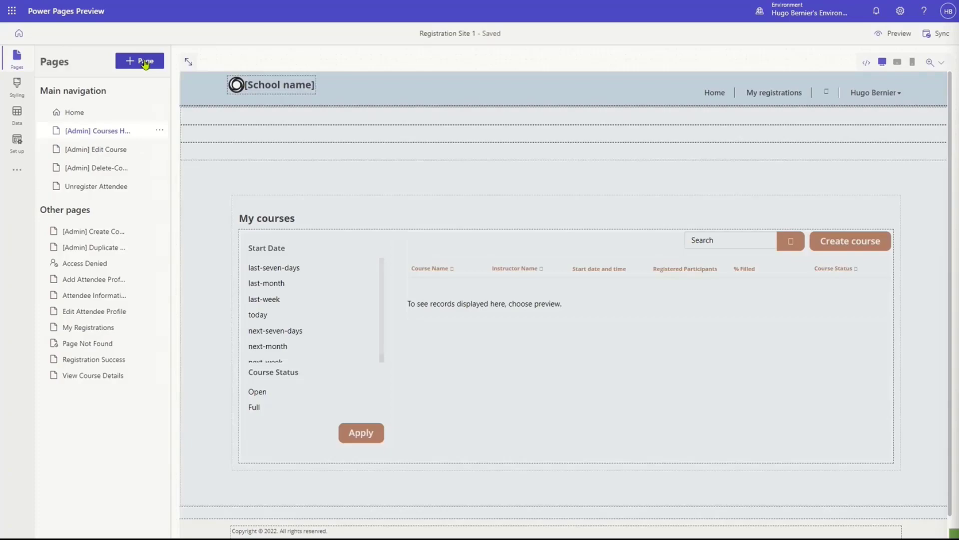
click(145, 64)
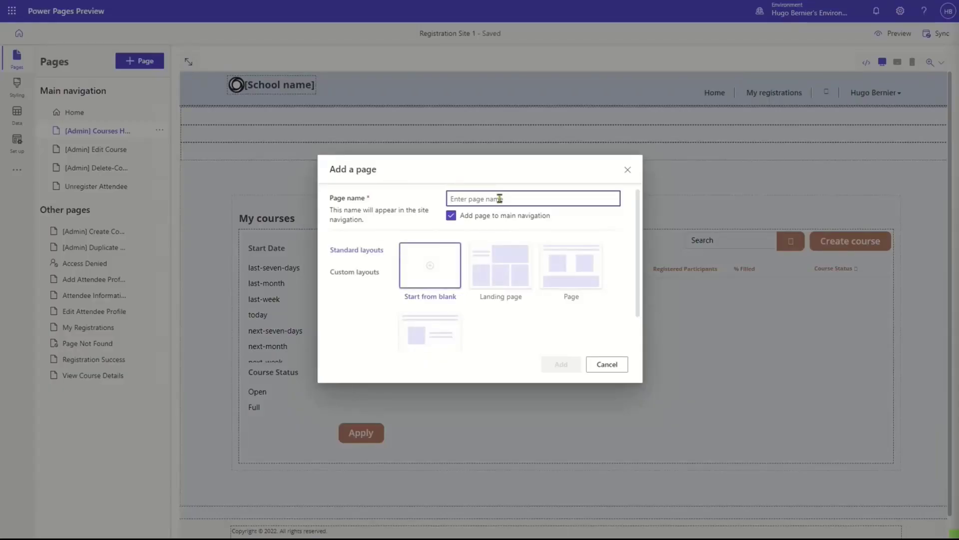
text(Locat)
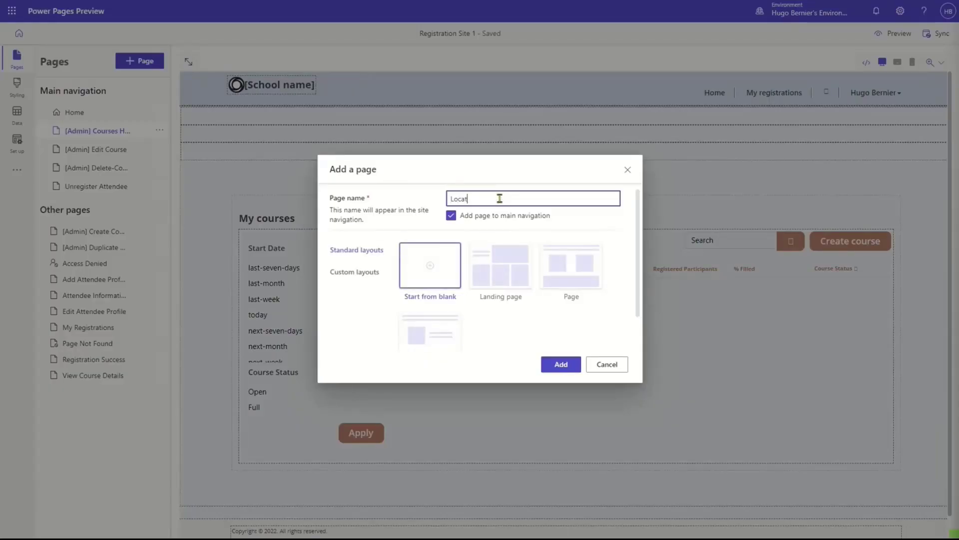
text(ions)
scroll(555, 270, down, 2)
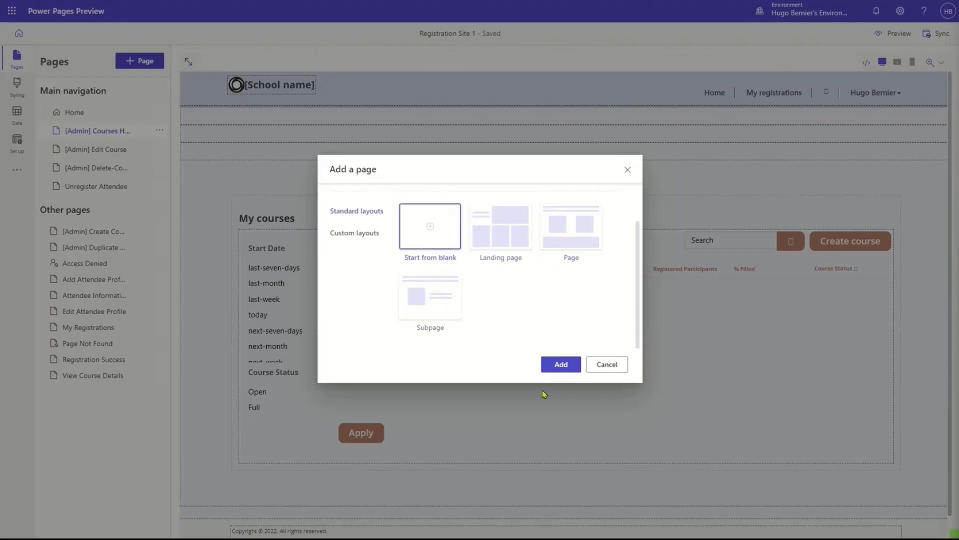
click(561, 367)
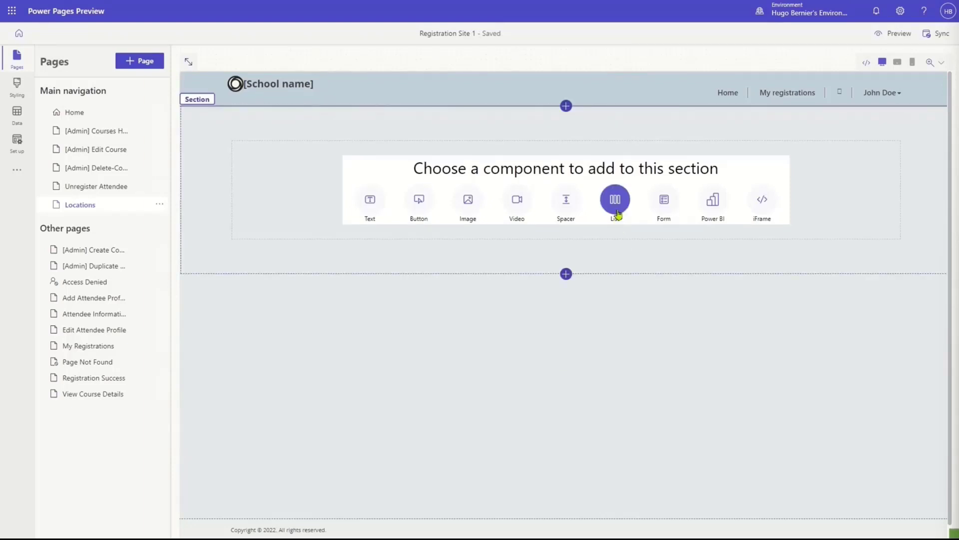
Step: Add a new list on the page using the Location (crde3_location) table's Active Locations view
click(616, 201)
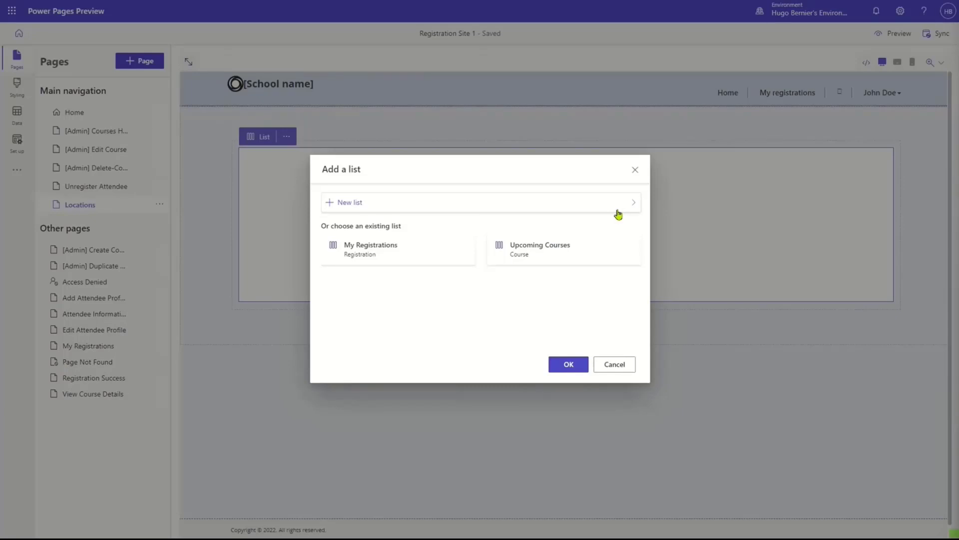
click(446, 251)
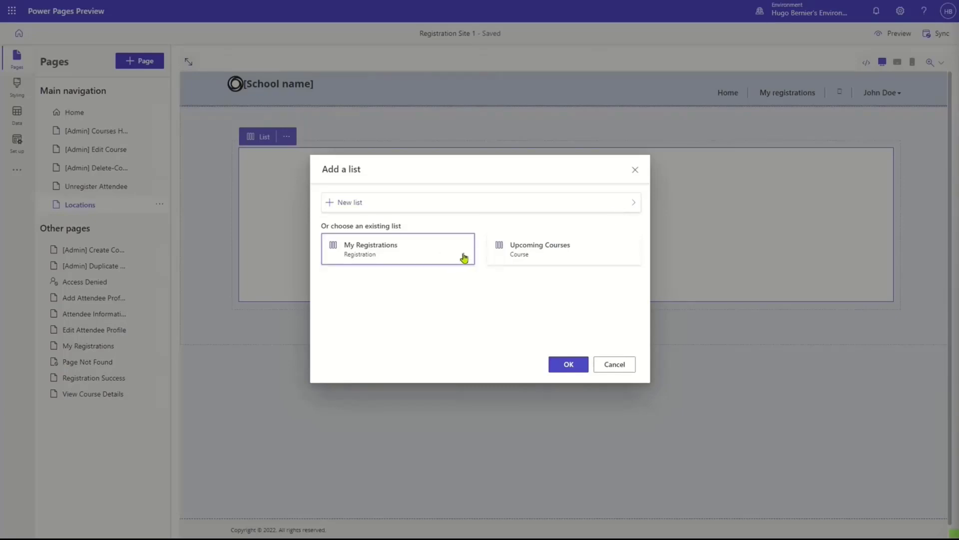
click(621, 207)
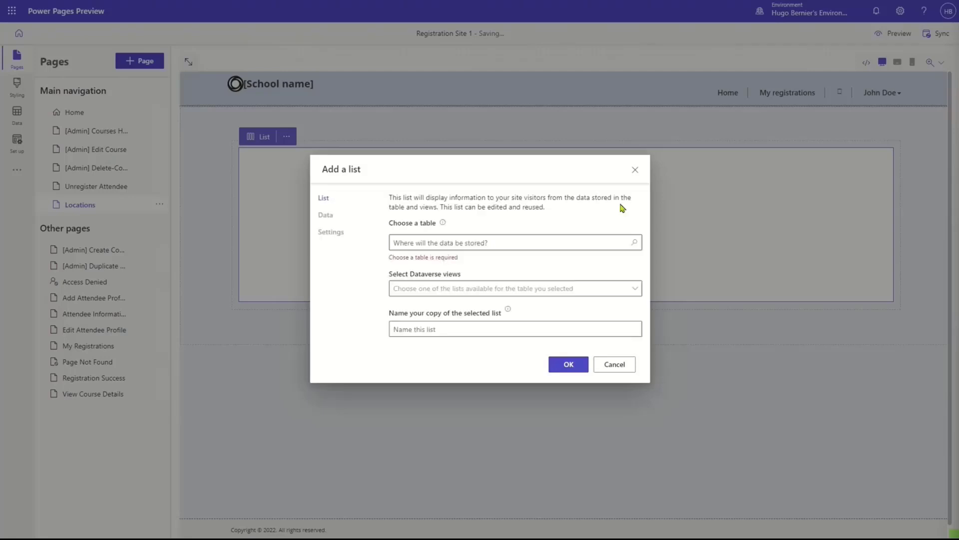
click(538, 242)
text(locat)
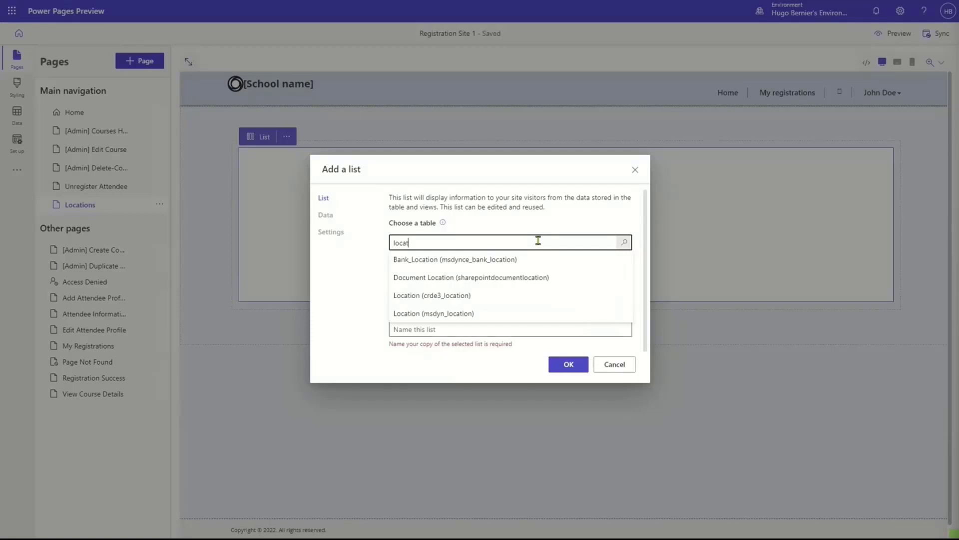
click(493, 299)
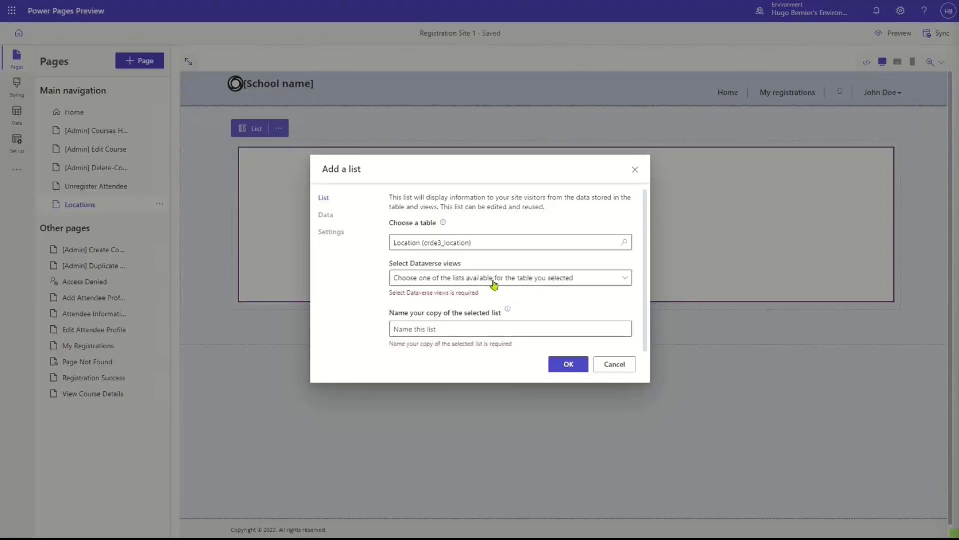
click(496, 280)
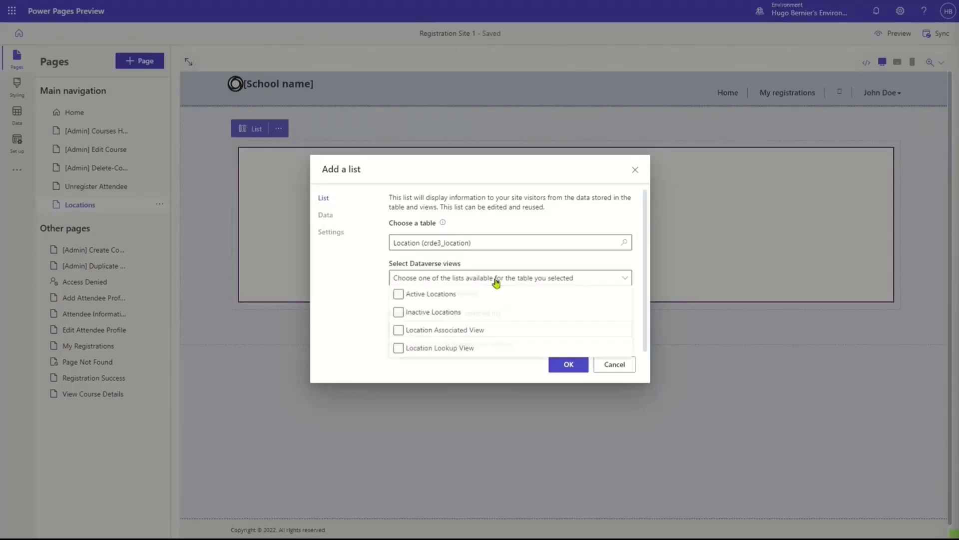
click(429, 299)
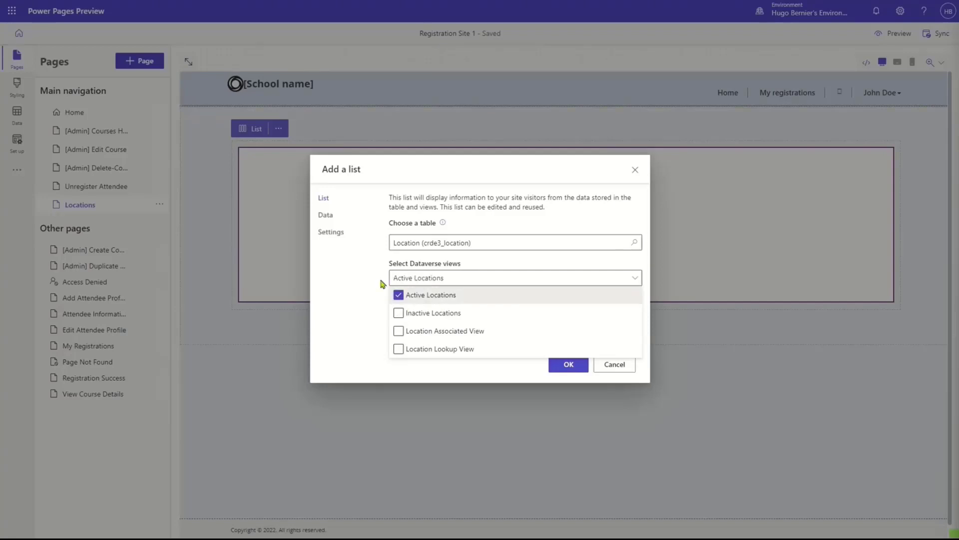
click(370, 298)
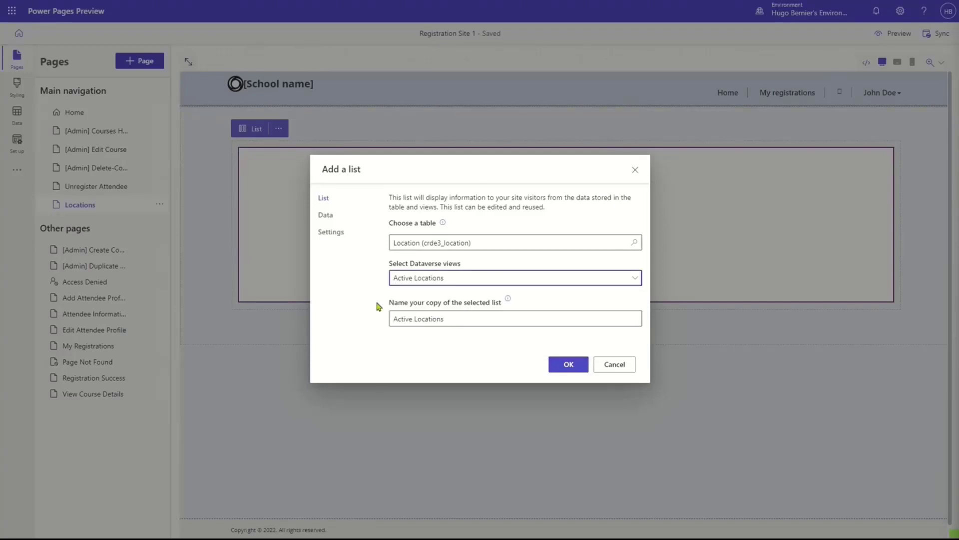
click(472, 318)
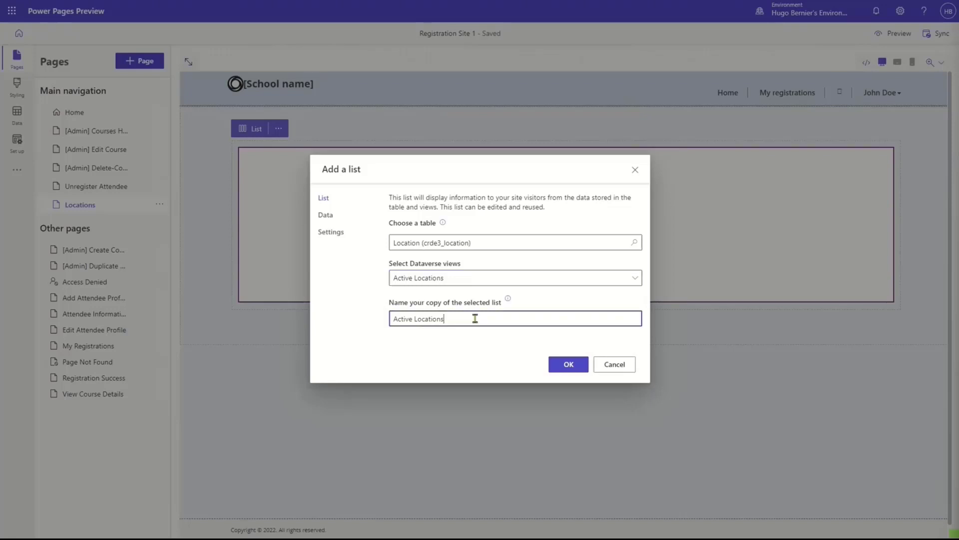
Step: Enable search in the list's settings and add the list to the page
click(334, 220)
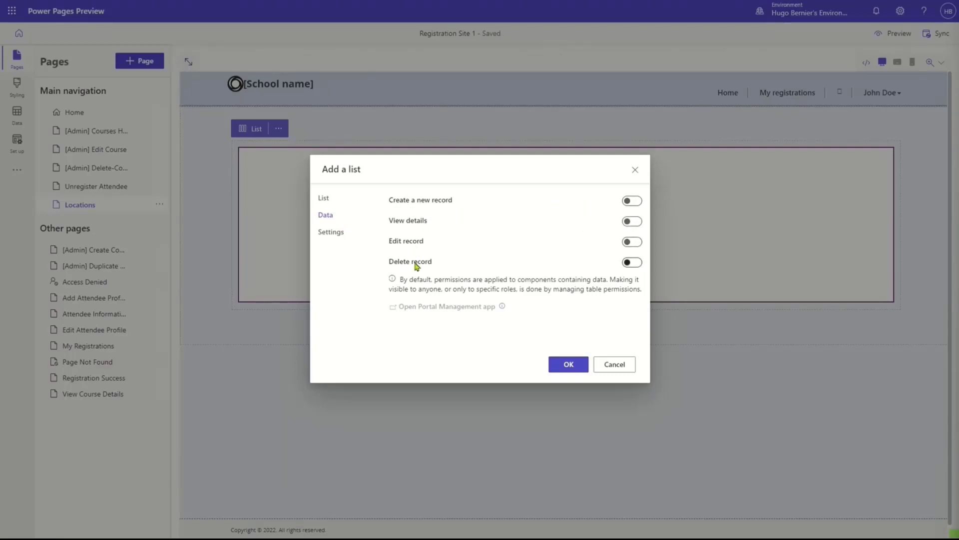
click(331, 233)
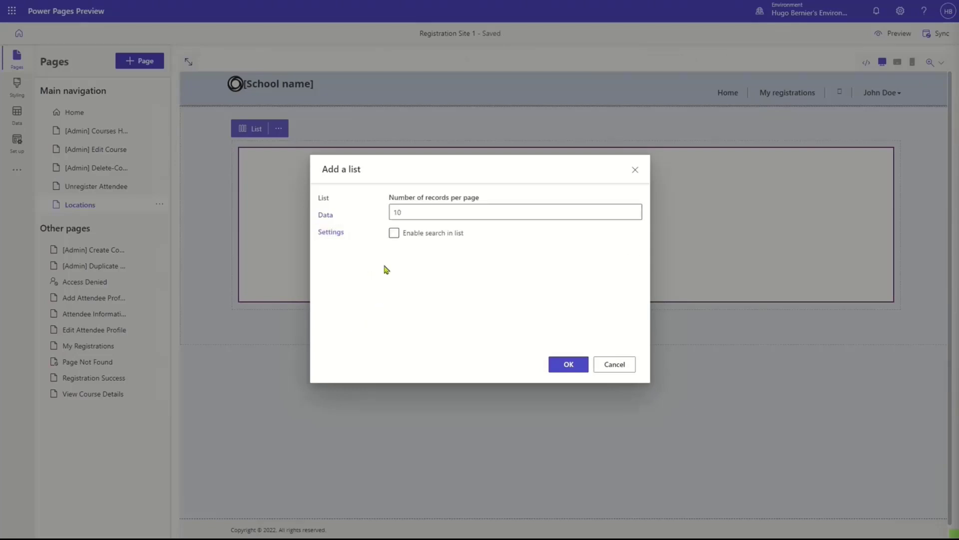
click(394, 233)
click(394, 234)
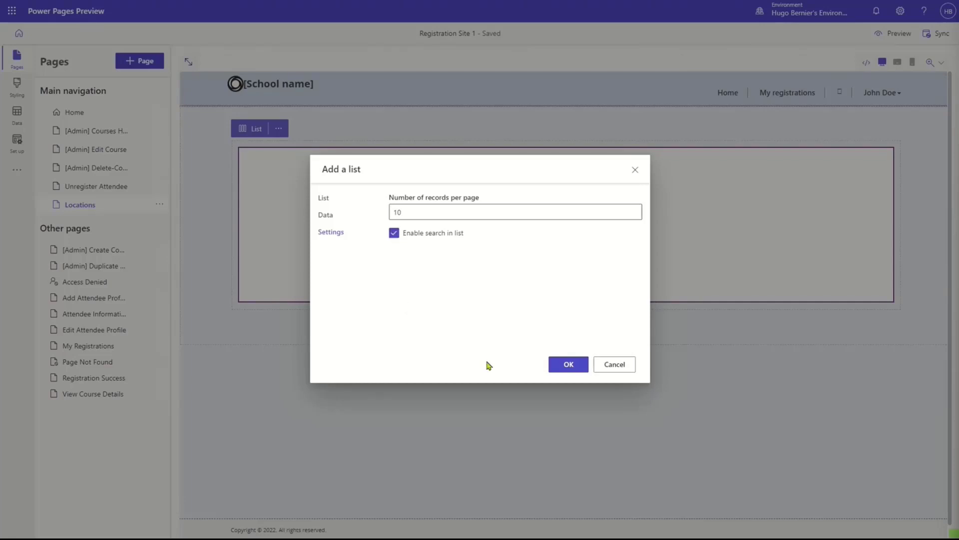
click(570, 365)
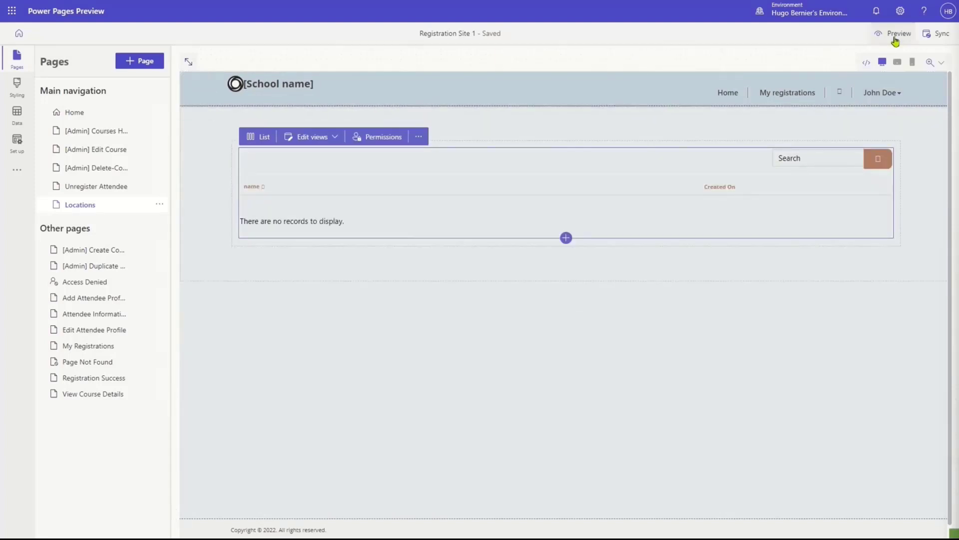
Step: Preview the site at desktop size and highlight the Locations page's no-permission message
click(895, 41)
click(868, 67)
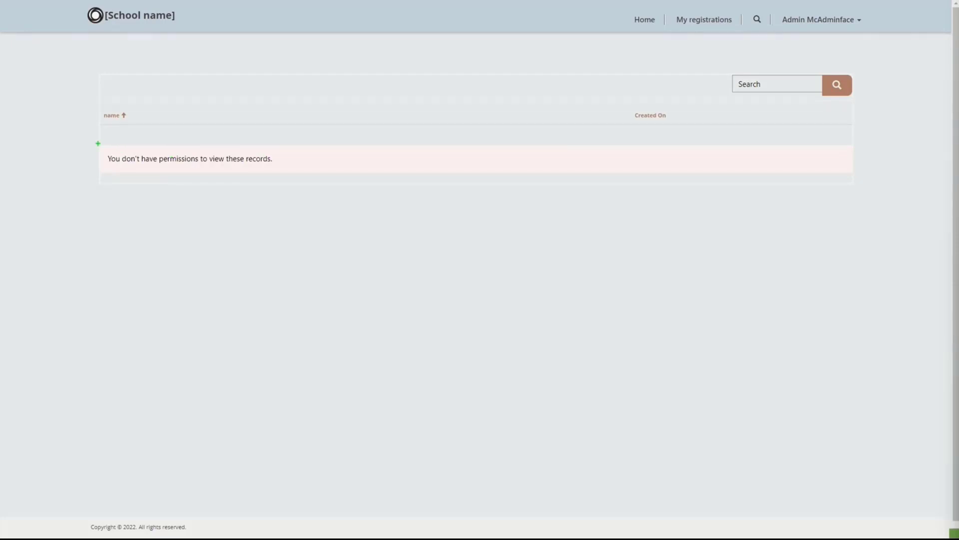
drag(98, 144, 284, 175)
Step: Return to the design studio and start a new permission under Set up > Table permissions
mouse_move(100, 4)
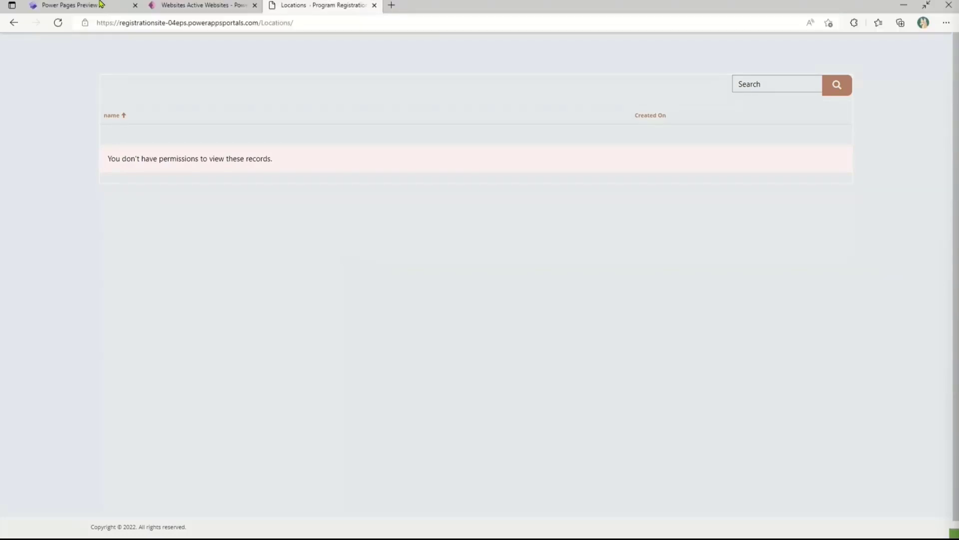
click(64, 6)
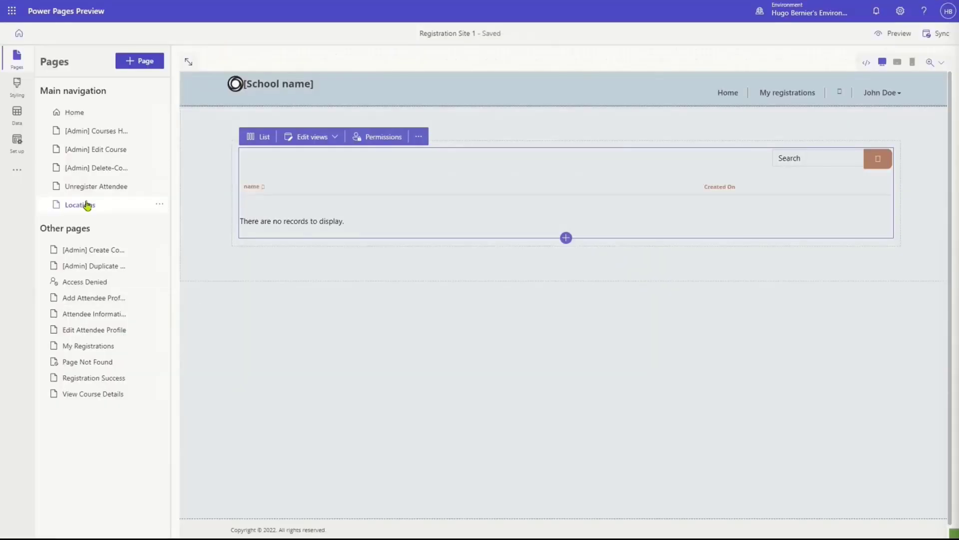
click(20, 150)
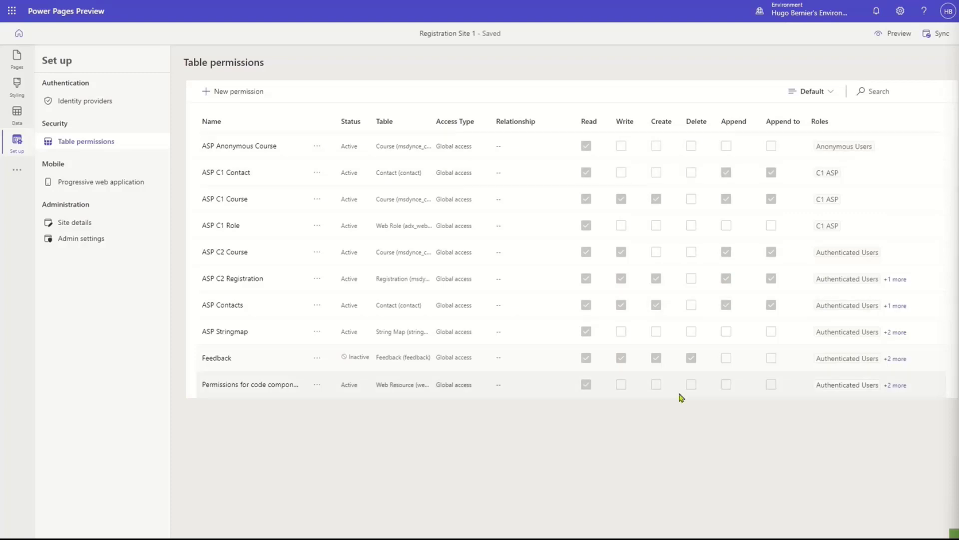
click(222, 91)
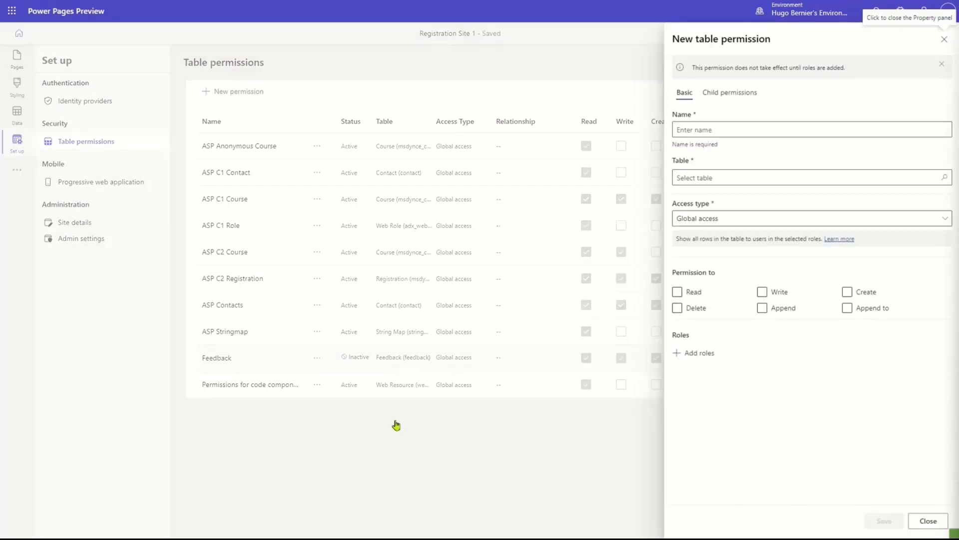
Step: Name the permission 'View all locations' and set its table to Location (crde3_location)
click(715, 130)
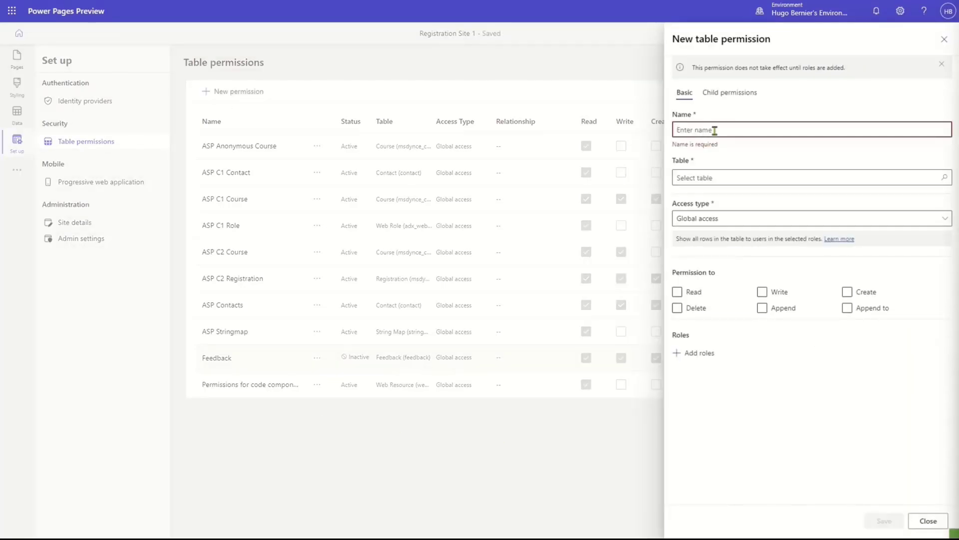
text(W)
key(BackSpace)
text(View )
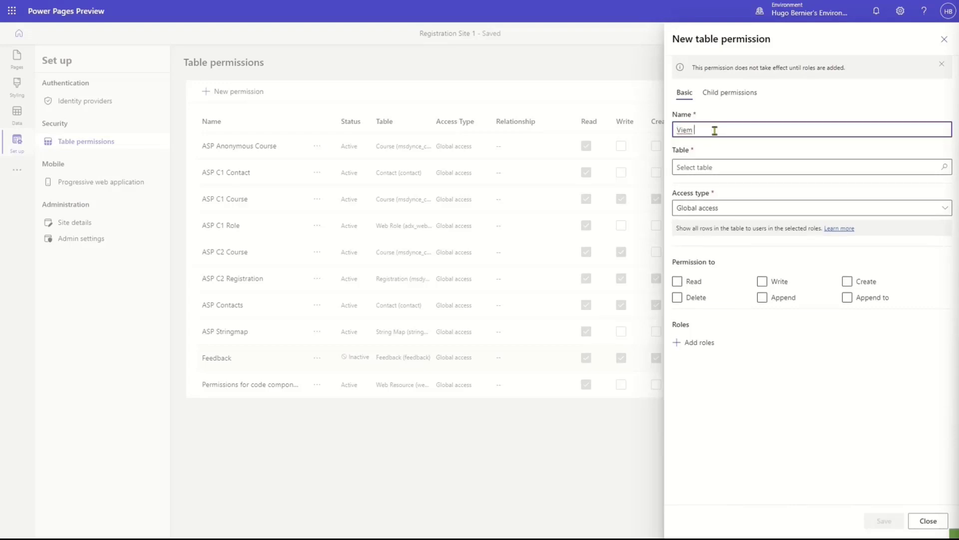
text(all locations)
click(765, 162)
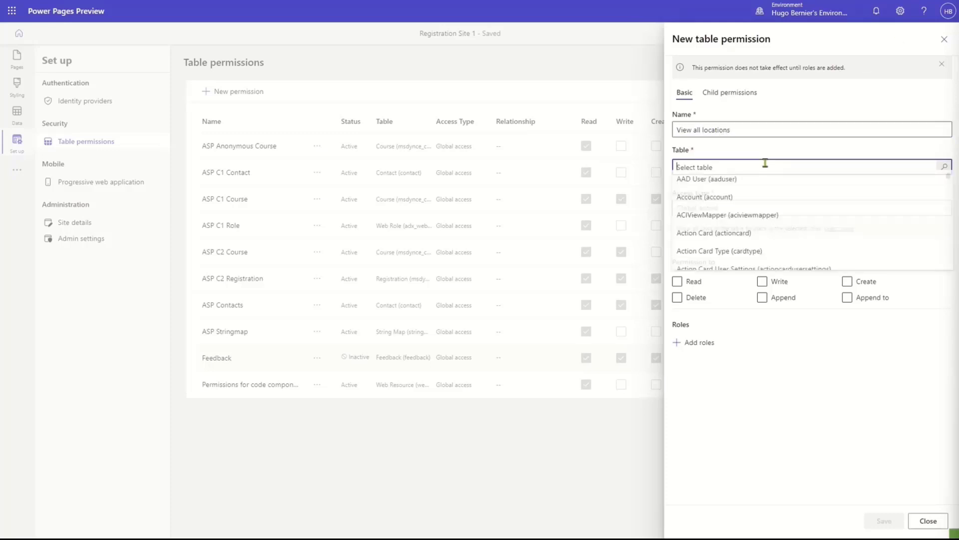
text(loc)
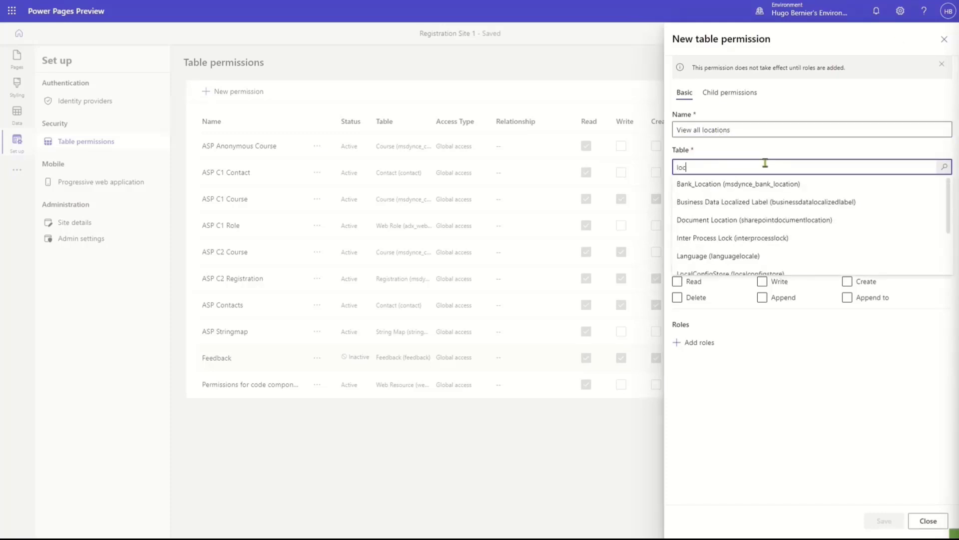
scroll(819, 209, down, 1)
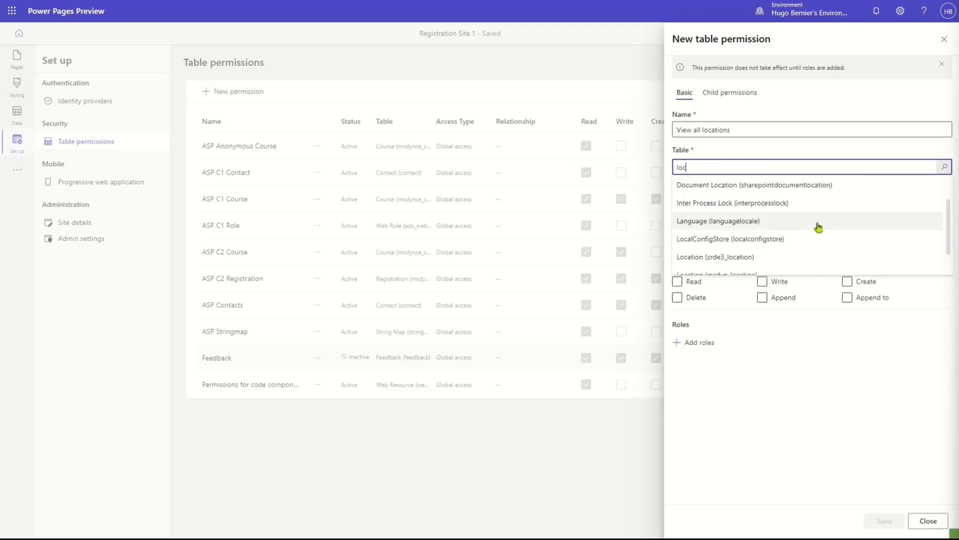
click(776, 265)
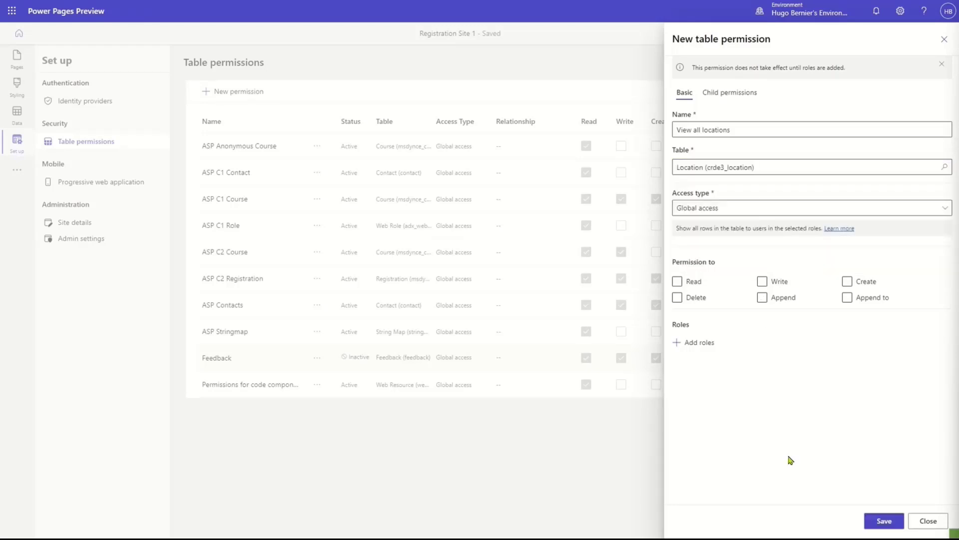
Step: Give the permission Global access with Read, assign Anonymous and Authenticated Users, and save
click(945, 214)
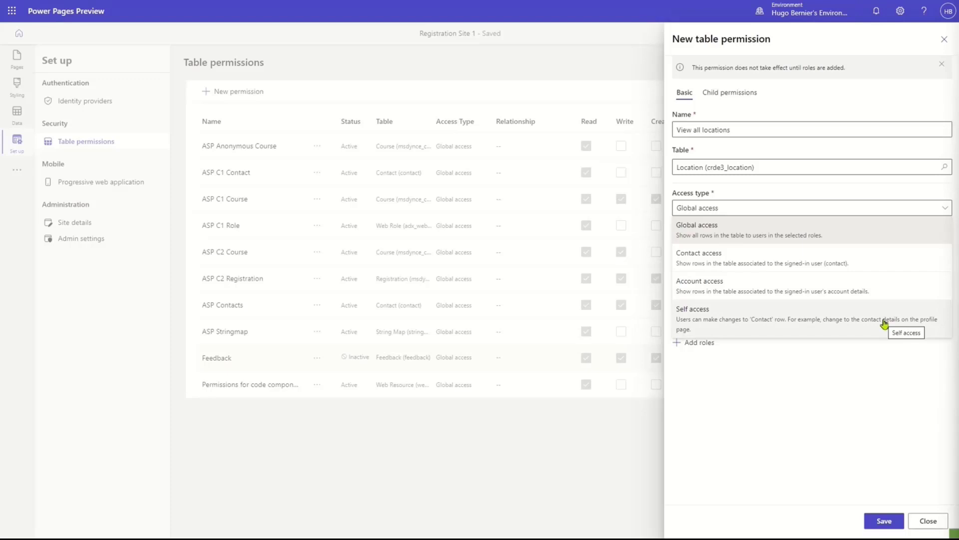
click(872, 239)
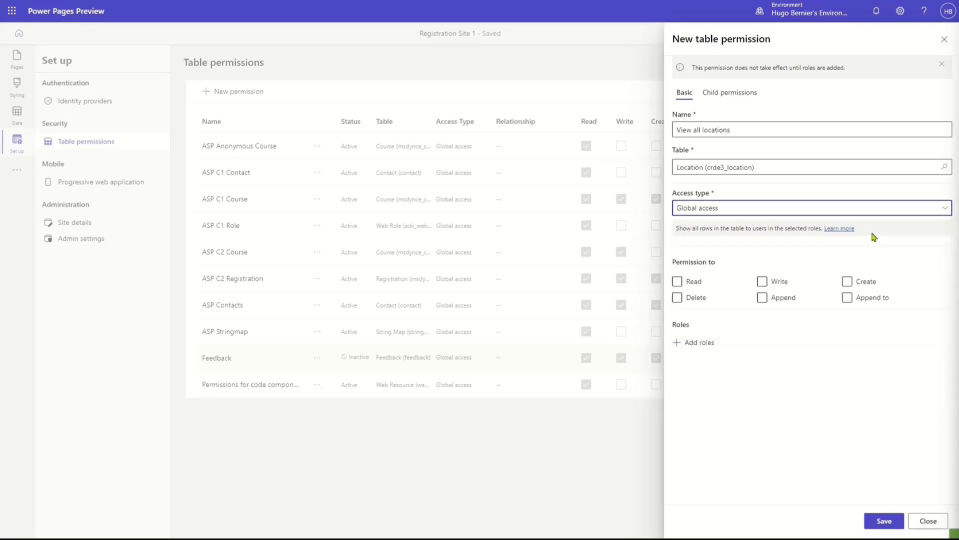
click(692, 284)
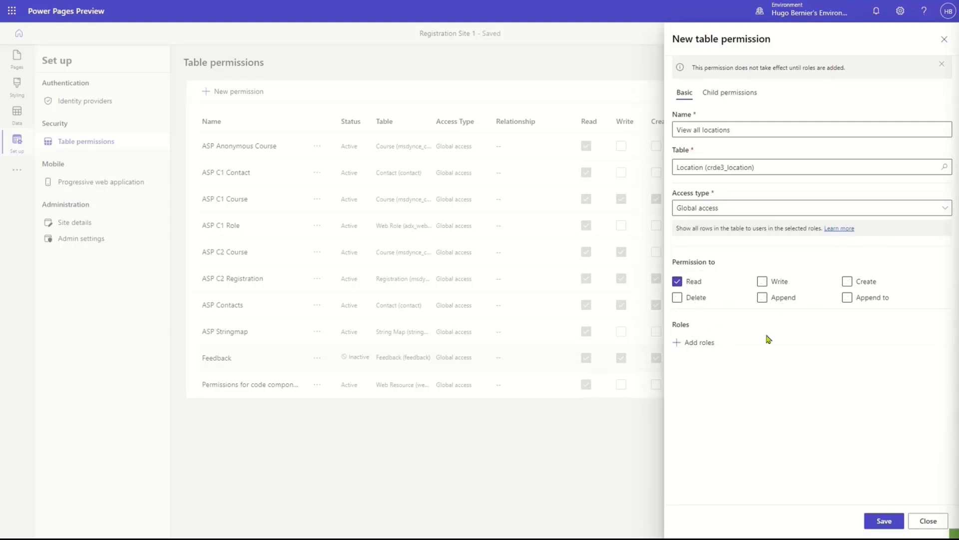
click(700, 344)
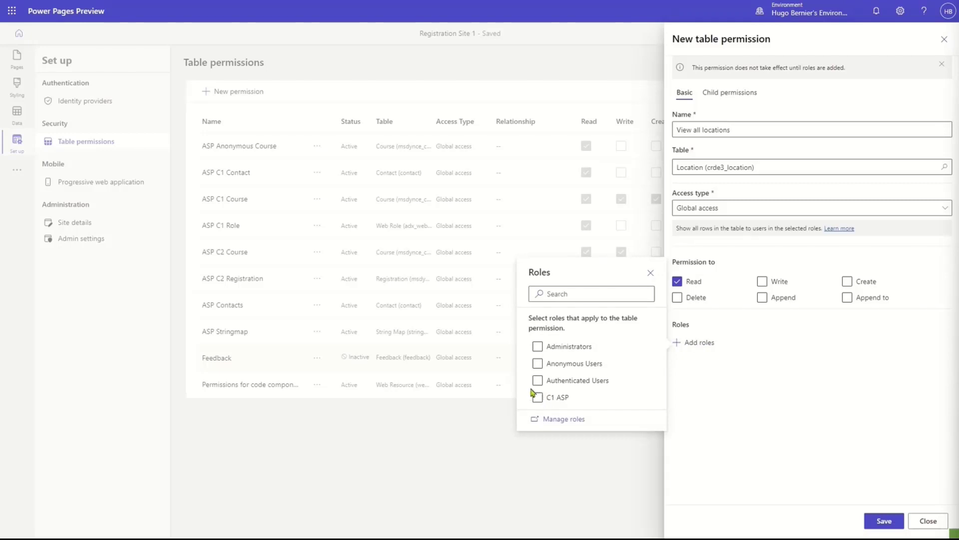
click(539, 364)
click(537, 382)
click(883, 522)
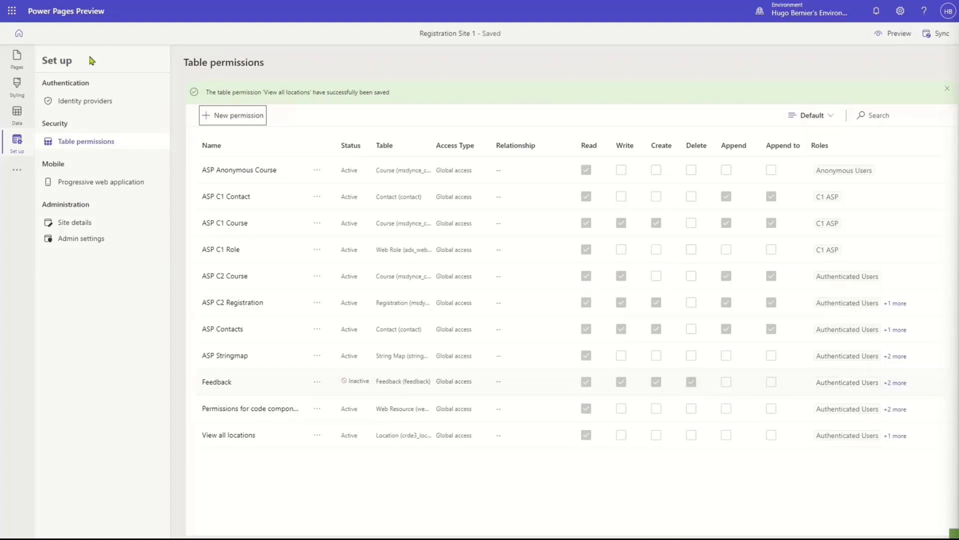
Step: Preview the site at desktop size, now listing Seattle, Singapore, Toronto and Vancouver
click(18, 61)
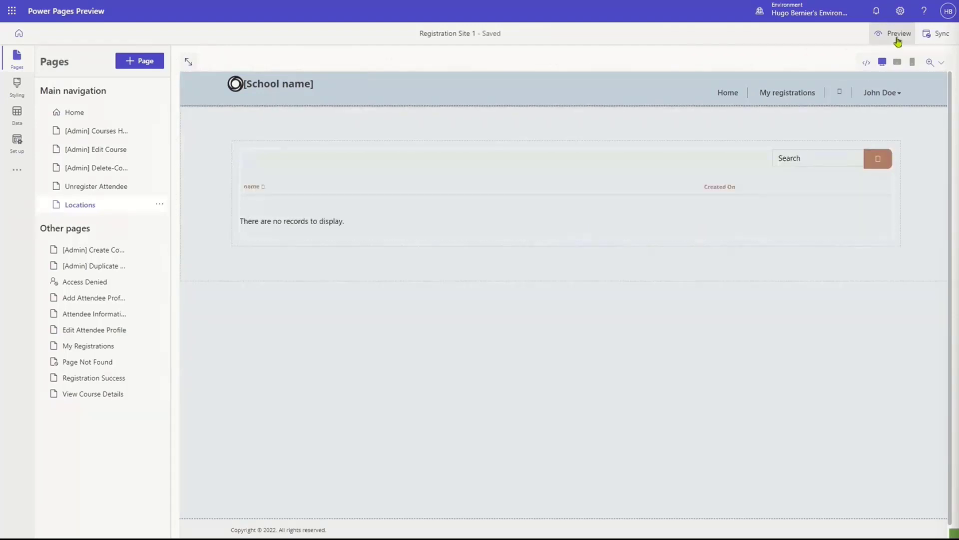
click(897, 40)
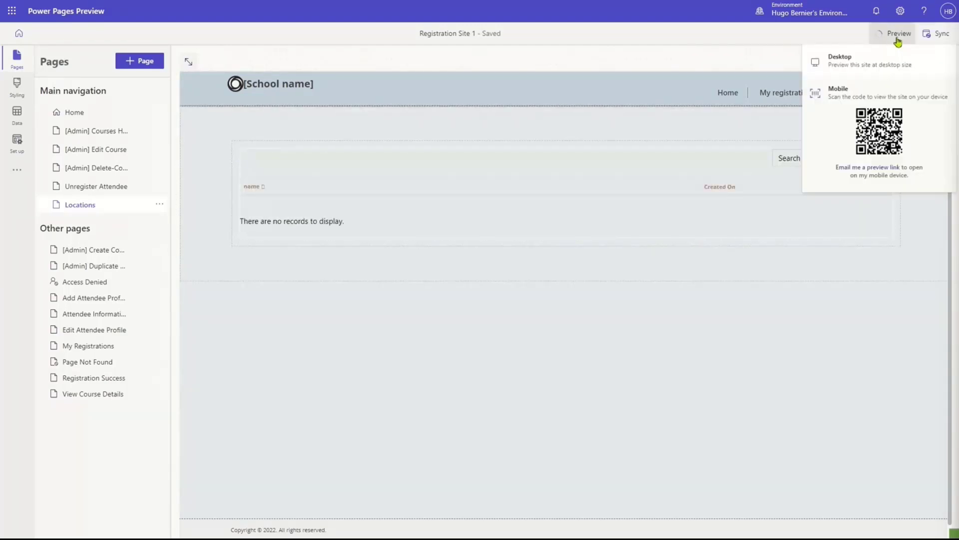
click(878, 73)
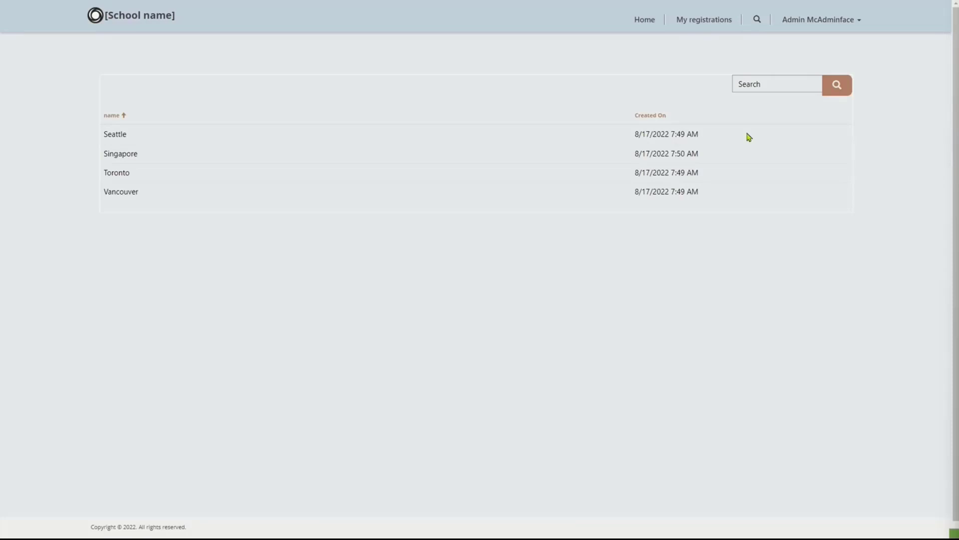
Step: Search the list for 'toro' to narrow it to Toronto, then clear the search
click(778, 84)
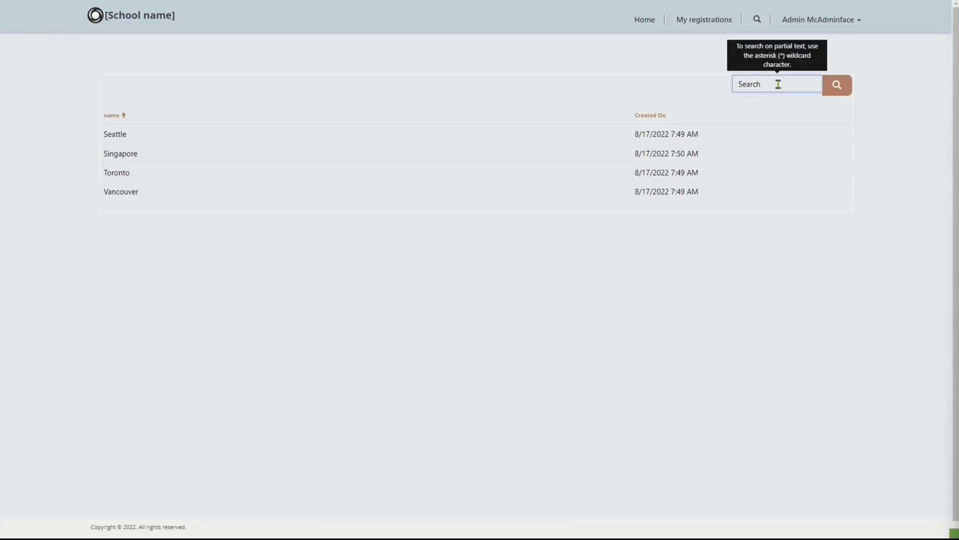
text(toro)
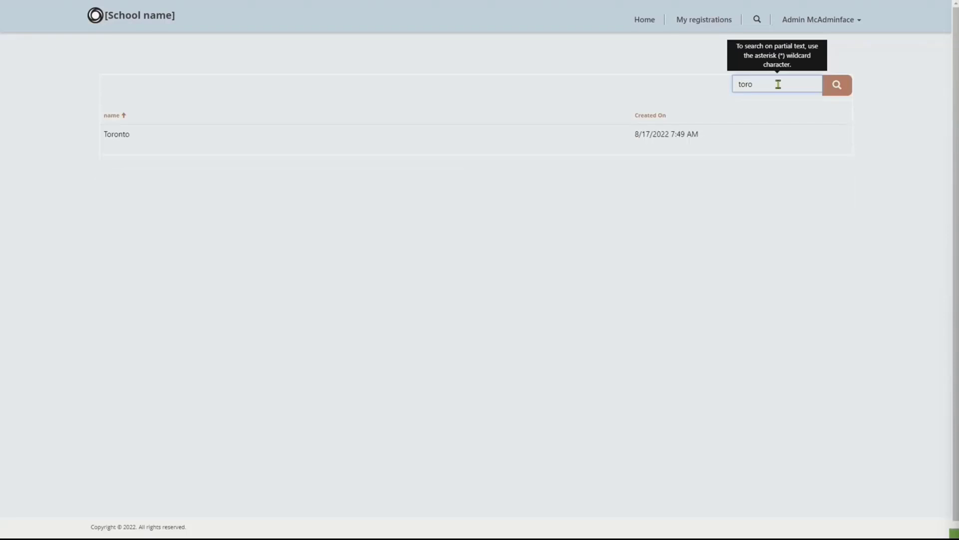
key(ctrl+a)
key(BackSpace)
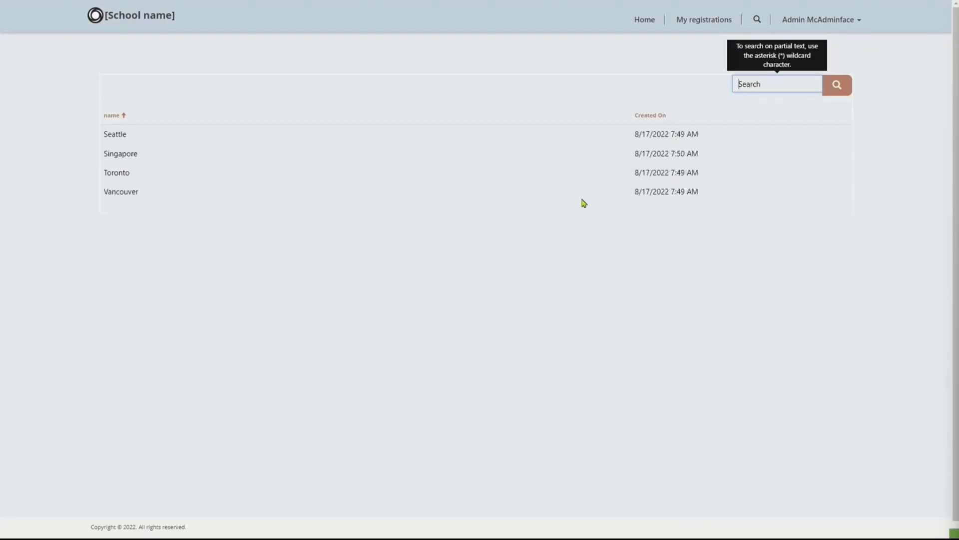